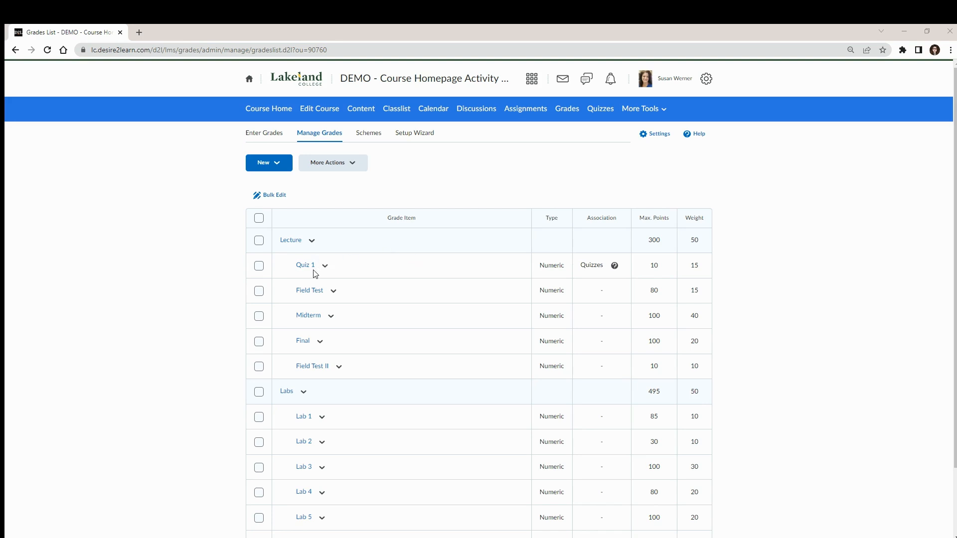
Step: View the course's quizzes, and open the High Score - Quiz 1 intelligent agent for editing
{"action": "left_click", "coordinate": [599, 107]}
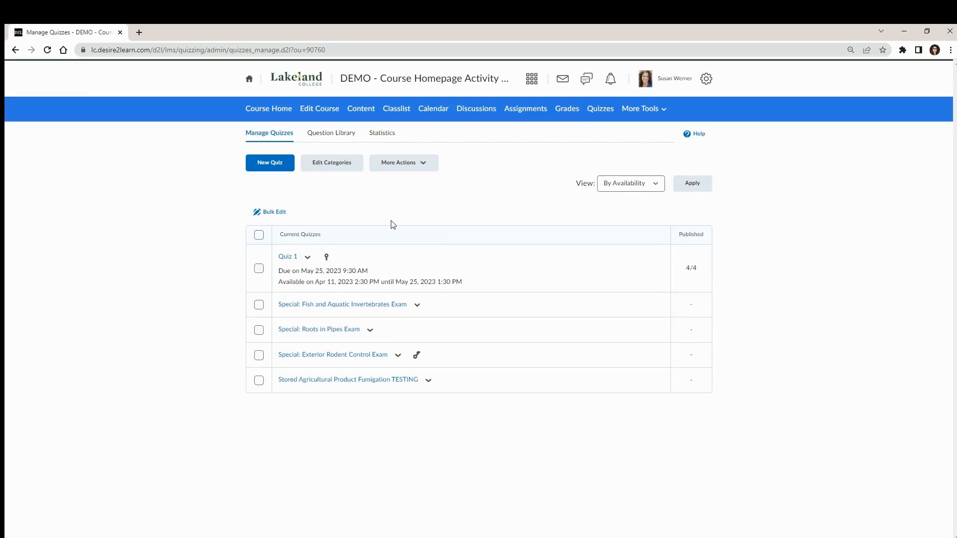
{"action": "left_click", "coordinate": [631, 110]}
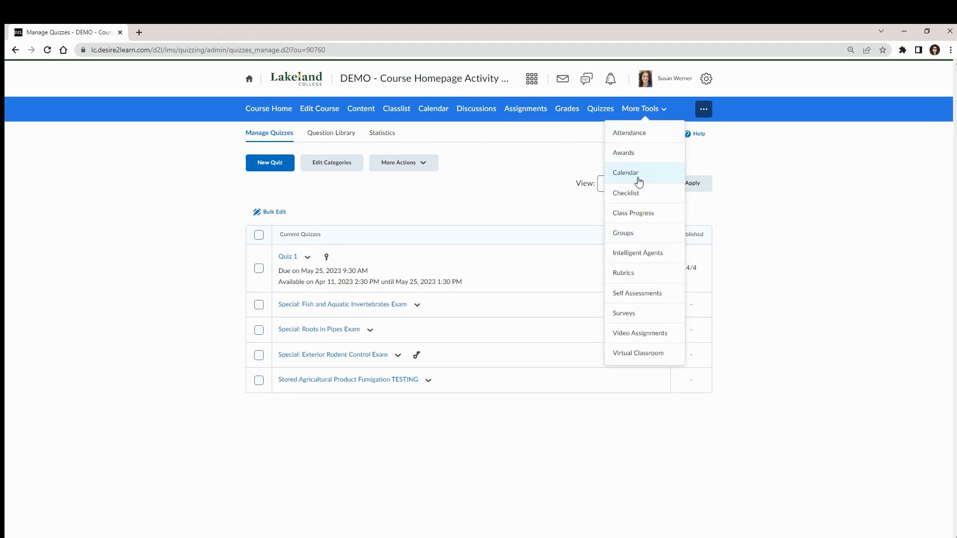
{"action": "left_click", "coordinate": [642, 258]}
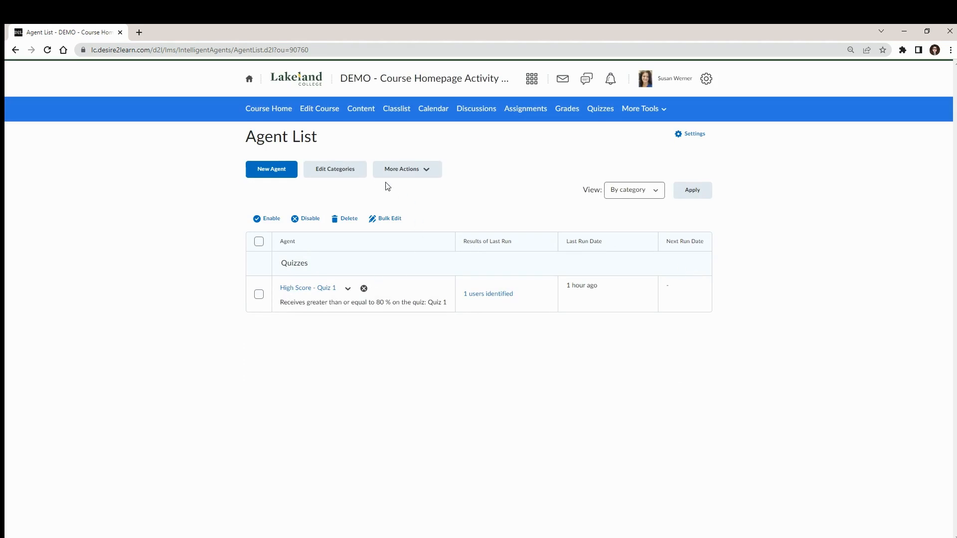
{"action": "left_click", "coordinate": [310, 288]}
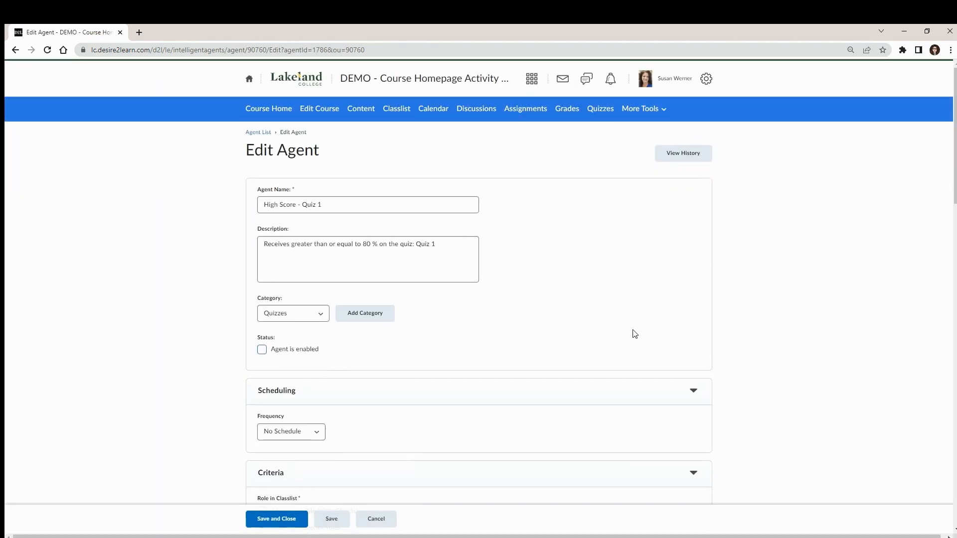
Step: Examine the agent's name and its description
{"action": "left_click", "coordinate": [332, 206]}
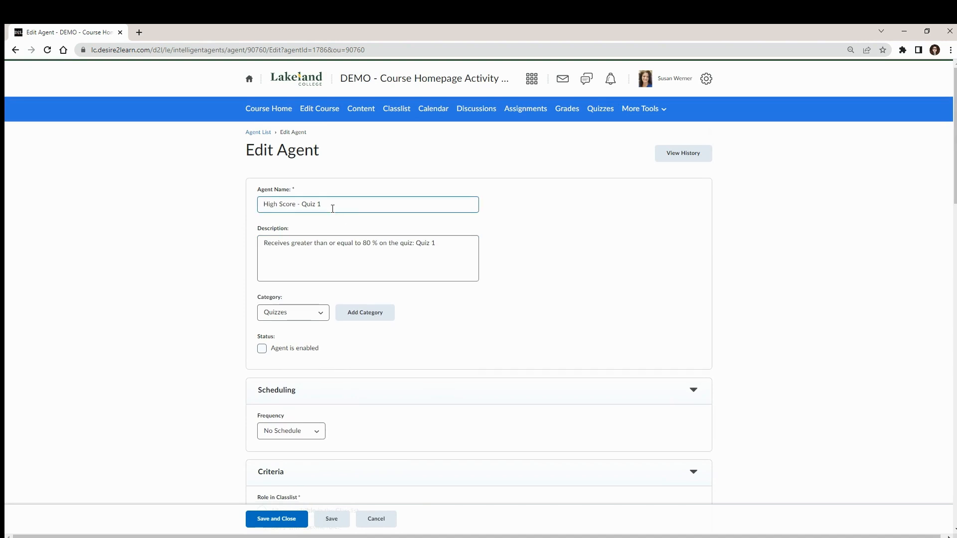
{"action": "left_click_drag", "start_coordinate": [332, 204], "coordinate": [259, 201]}
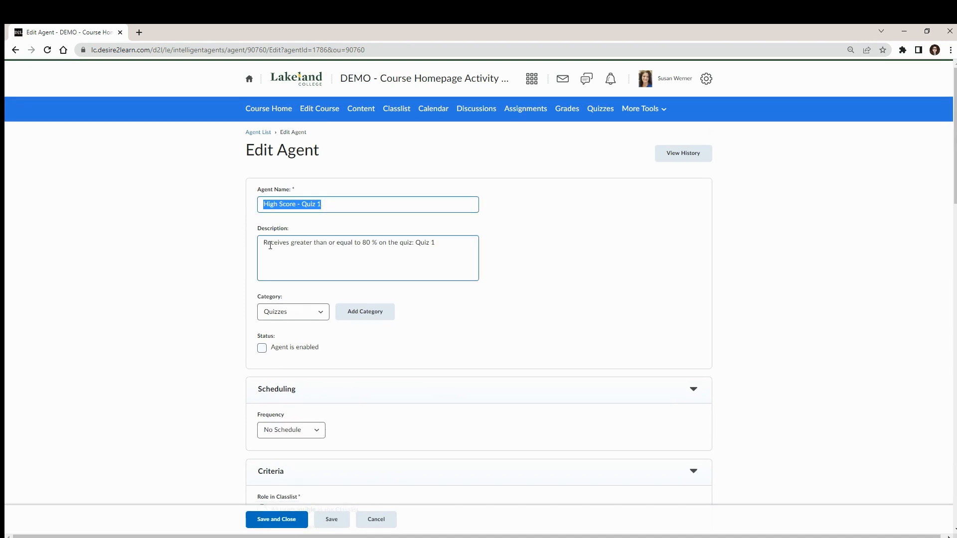
{"action": "left_click_drag", "start_coordinate": [264, 243], "coordinate": [436, 244]}
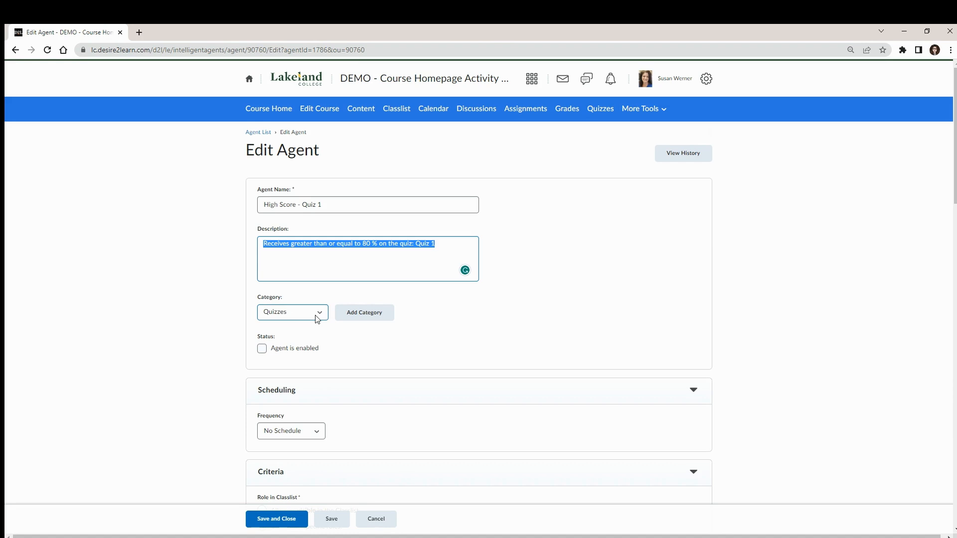
Step: Schedule the agent as a One-Time Run on 5/26/2023 at 9:00 AM
{"action": "scroll", "coordinate": [316, 317], "scroll_direction": "down", "scroll_amount": 1}
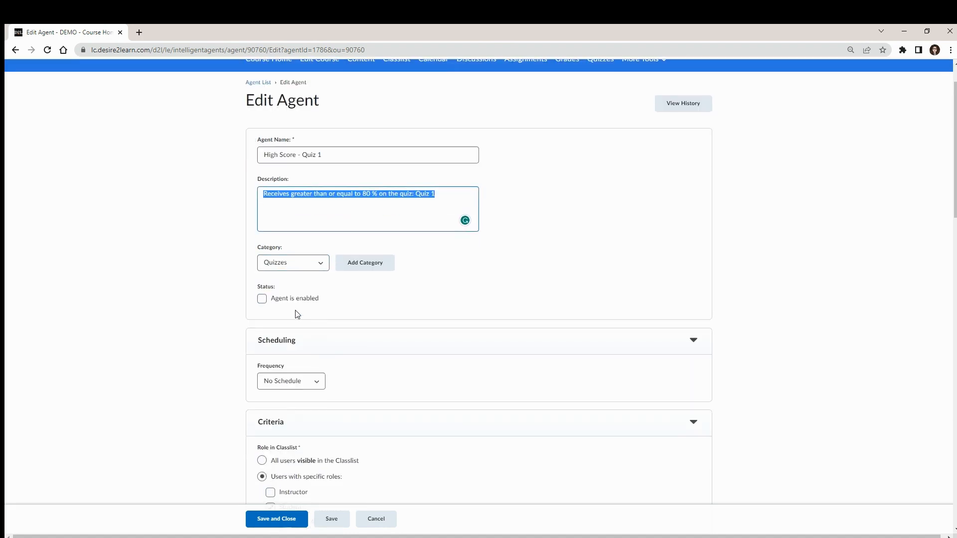
{"action": "scroll", "coordinate": [329, 301], "scroll_direction": "down", "scroll_amount": 3}
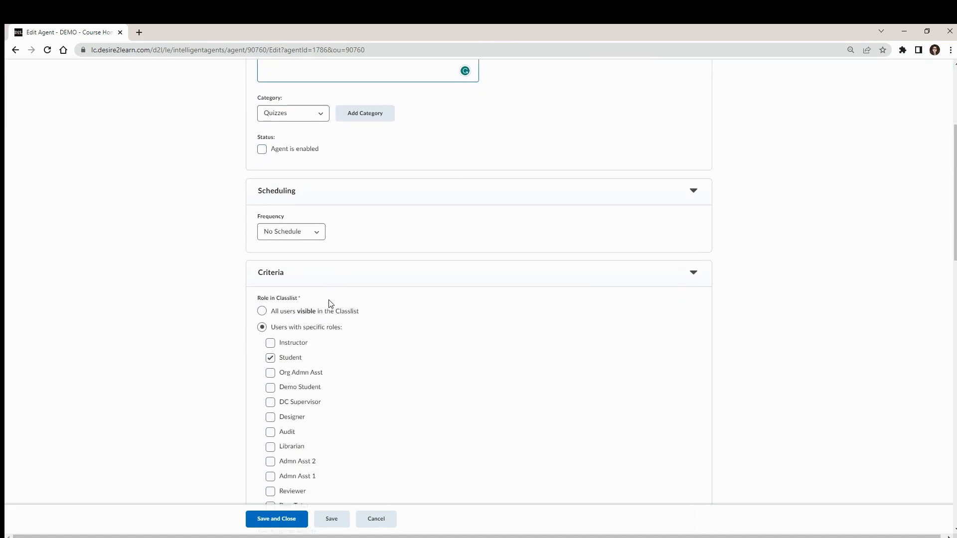
{"action": "left_click", "coordinate": [317, 234]}
{"action": "left_click", "coordinate": [298, 253]}
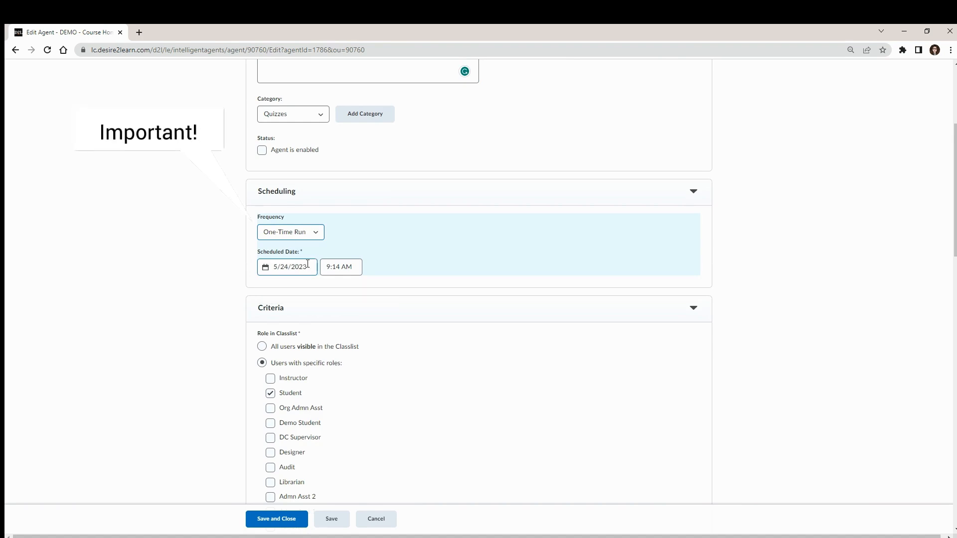
{"action": "left_click", "coordinate": [308, 266]}
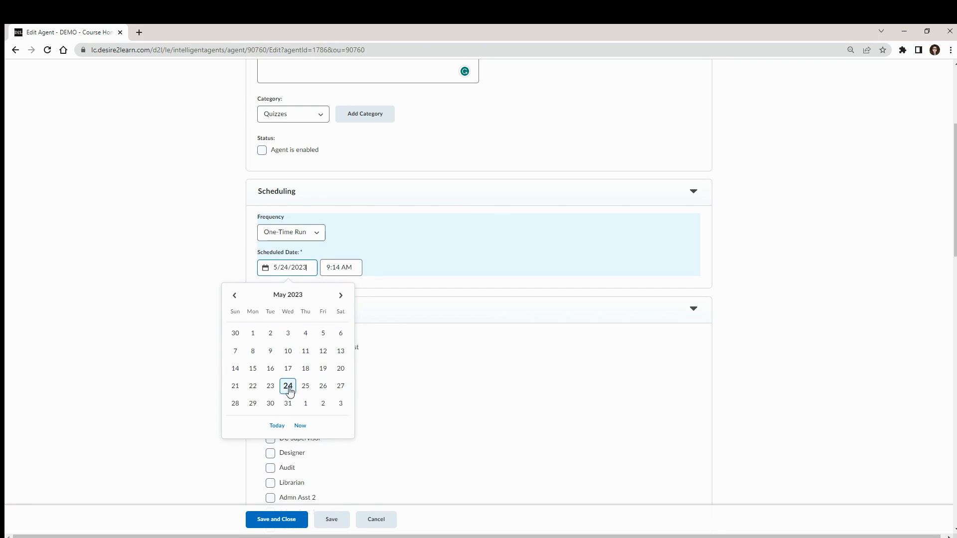
{"action": "left_click", "coordinate": [323, 387]}
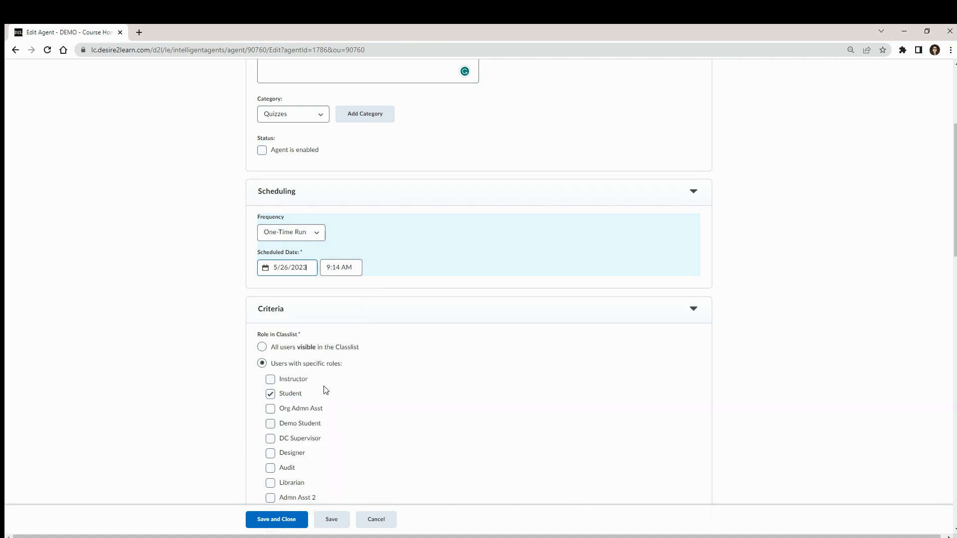
{"action": "left_click", "coordinate": [343, 268]}
{"action": "scroll", "coordinate": [347, 368], "scroll_direction": "down", "scroll_amount": 5}
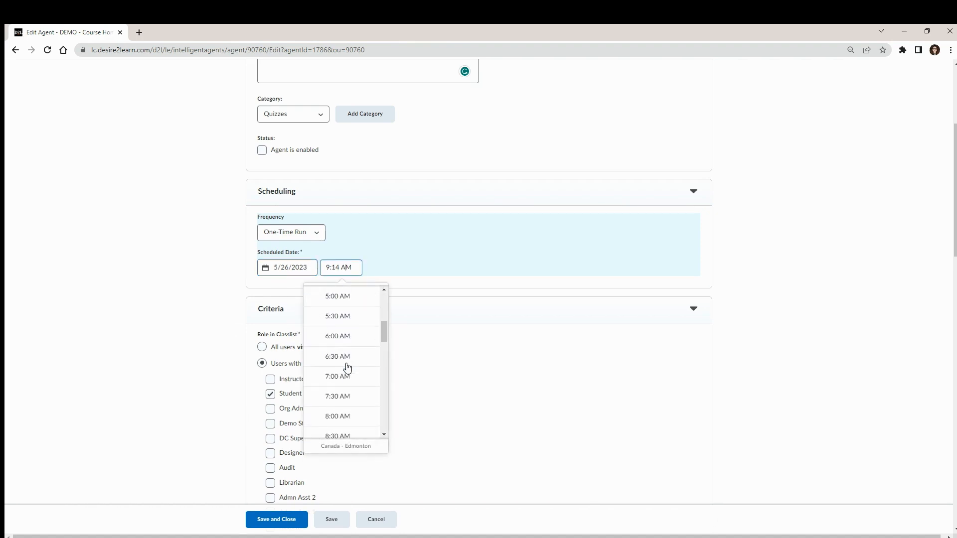
{"action": "left_click", "coordinate": [348, 368]}
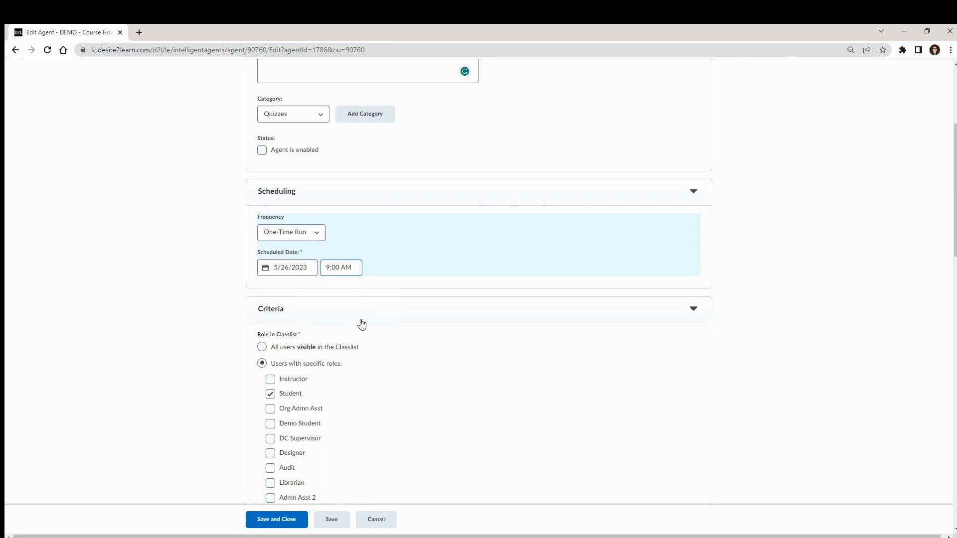
Step: Switch the agent's role criterion to all users visible in the Classlist and back to users with specific roles
{"action": "scroll", "coordinate": [362, 324], "scroll_direction": "down", "scroll_amount": 3}
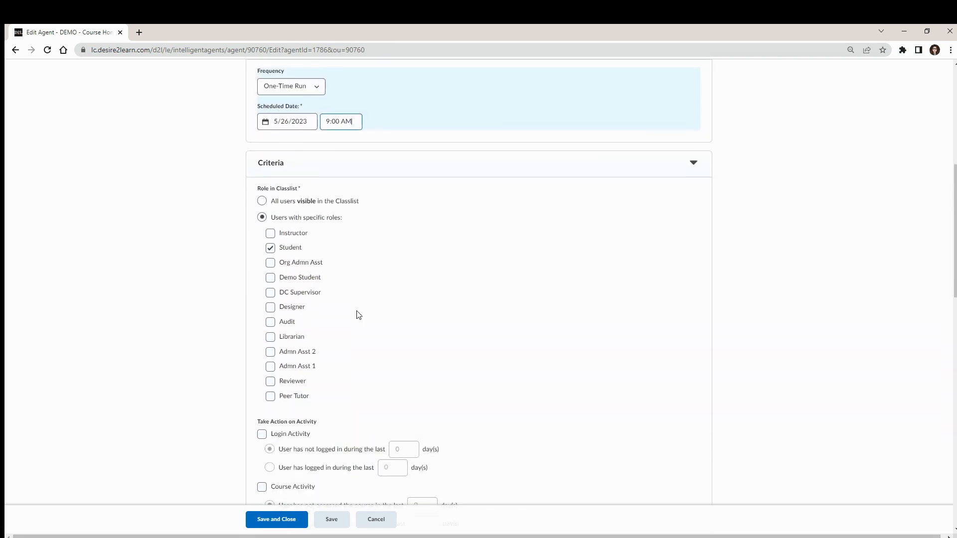
{"action": "left_click", "coordinate": [262, 198]}
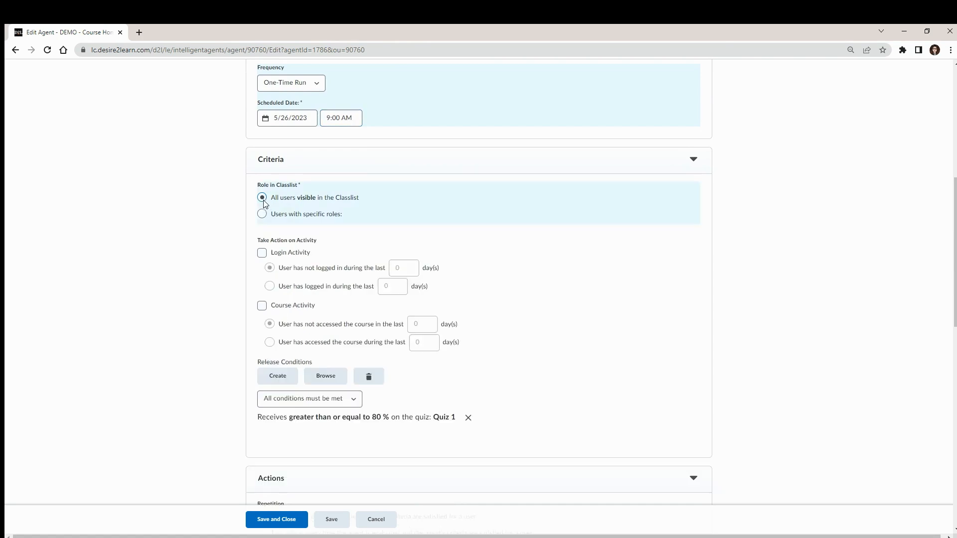
{"action": "left_click", "coordinate": [262, 214]}
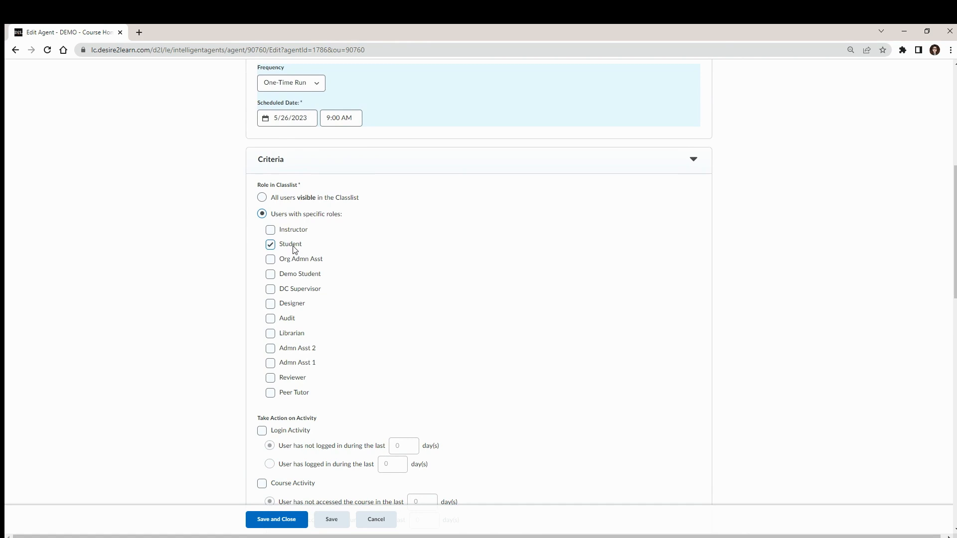
Step: Try out a new release condition of type Score on a quiz and view its quiz choices, without creating it
{"action": "scroll", "coordinate": [302, 249], "scroll_direction": "down", "scroll_amount": 4}
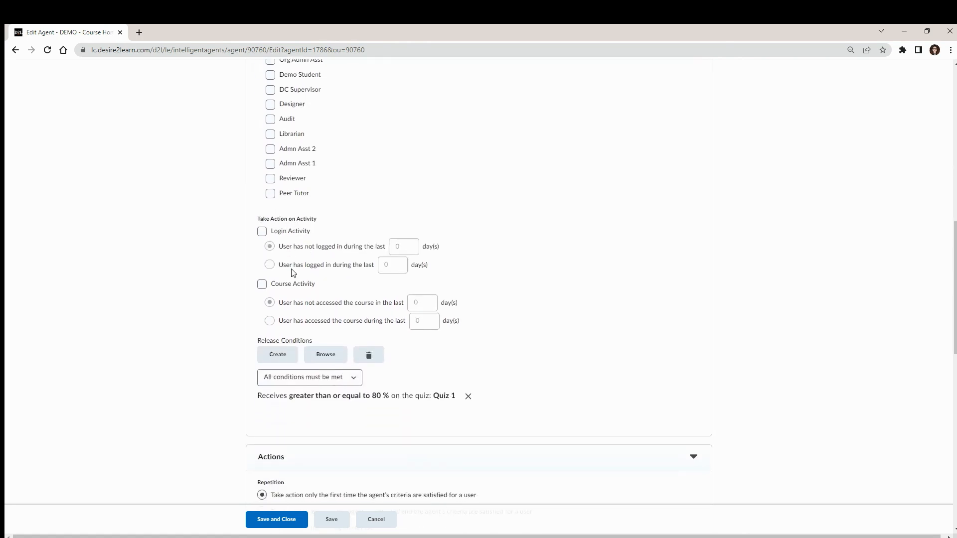
{"action": "scroll", "coordinate": [288, 327], "scroll_direction": "down", "scroll_amount": 3}
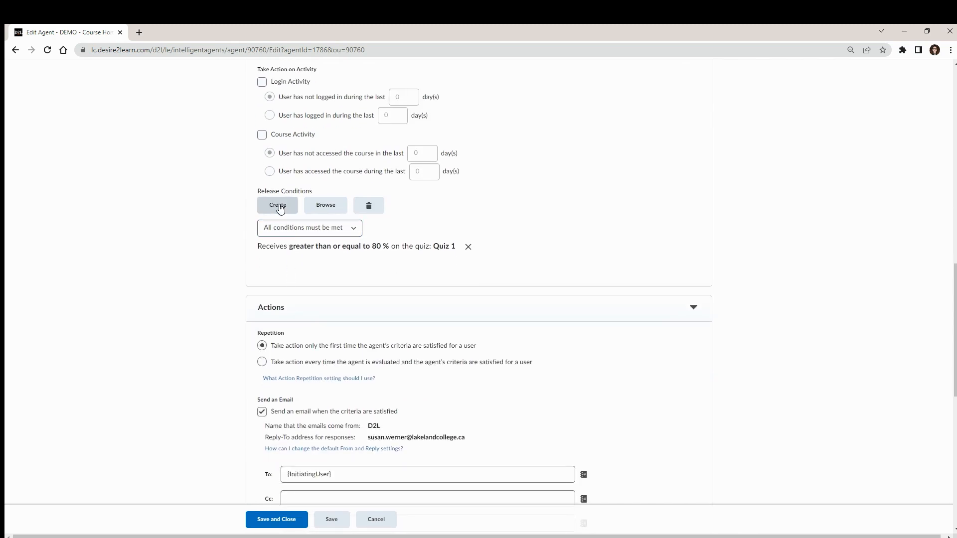
{"action": "left_click", "coordinate": [281, 208]}
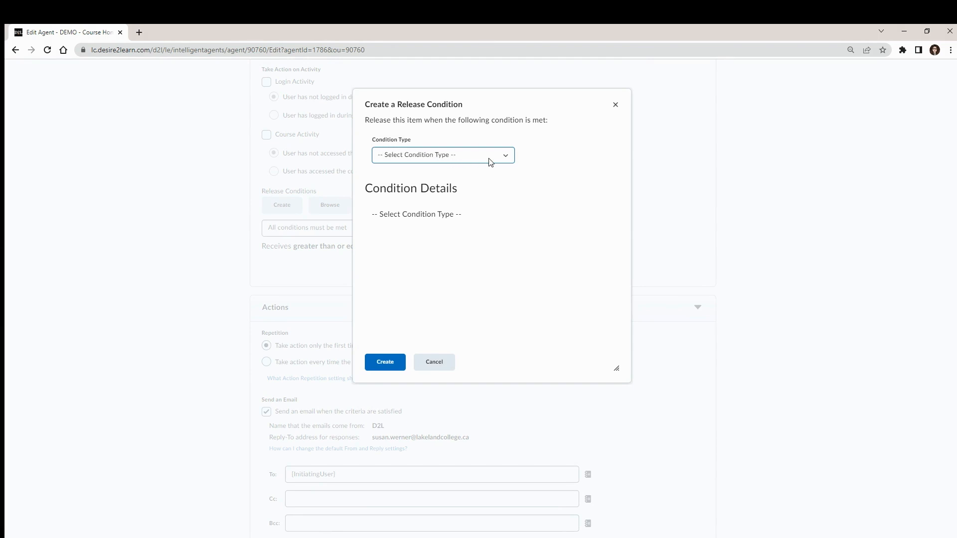
{"action": "left_click", "coordinate": [508, 157]}
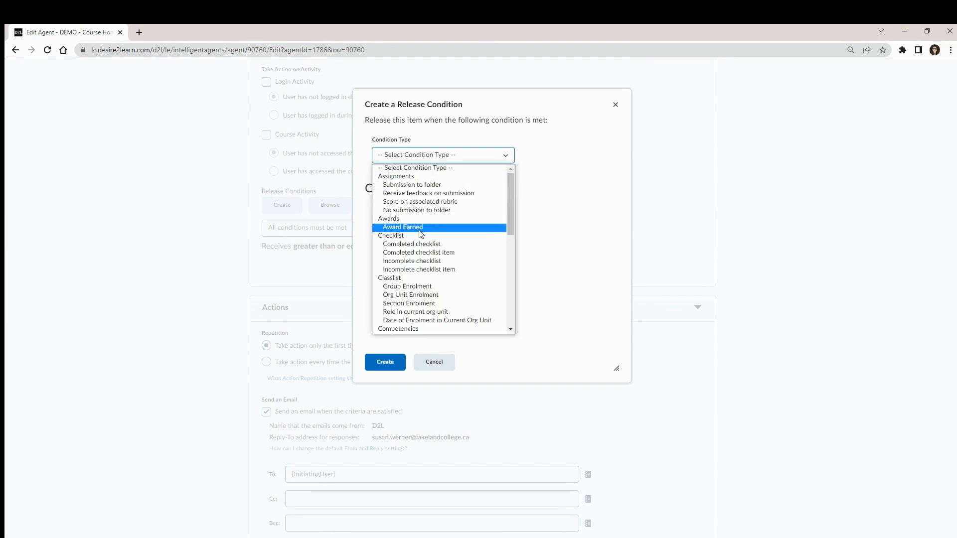
{"action": "scroll", "coordinate": [420, 234], "scroll_direction": "down", "scroll_amount": 5}
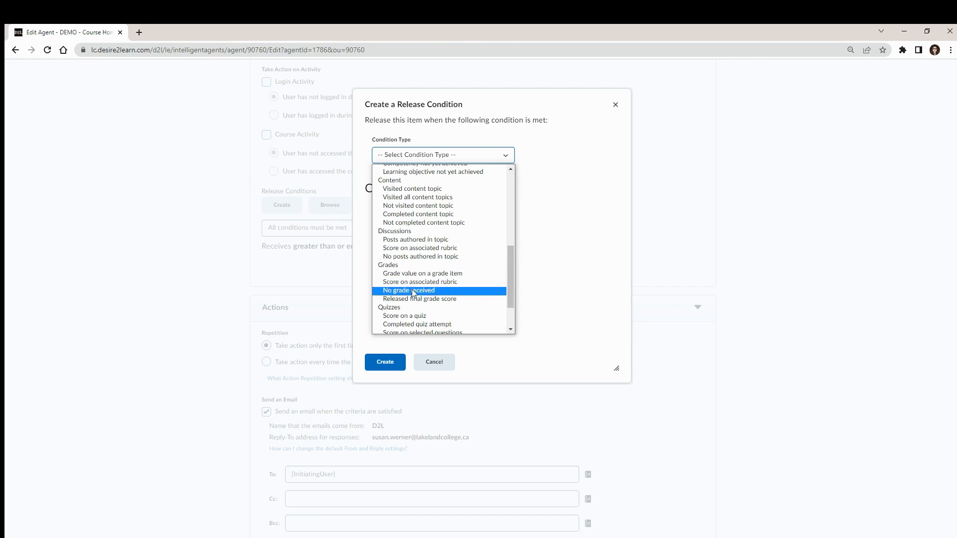
{"action": "left_click", "coordinate": [415, 316]}
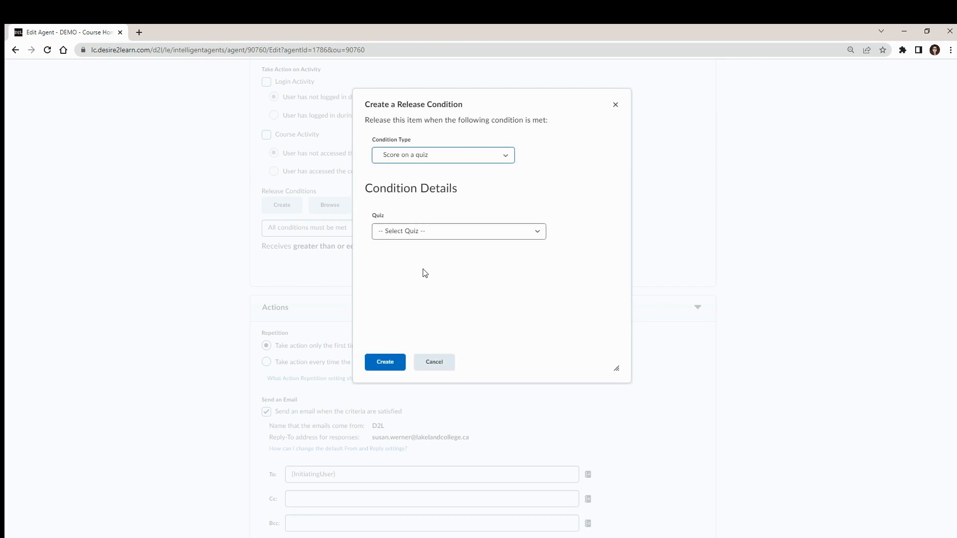
{"action": "left_click", "coordinate": [407, 232]}
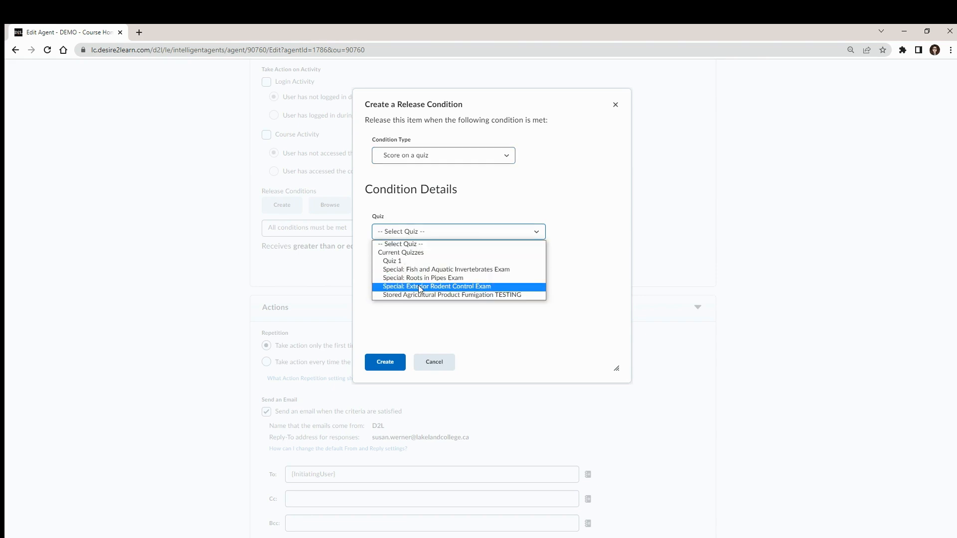
{"action": "left_click", "coordinate": [446, 362]}
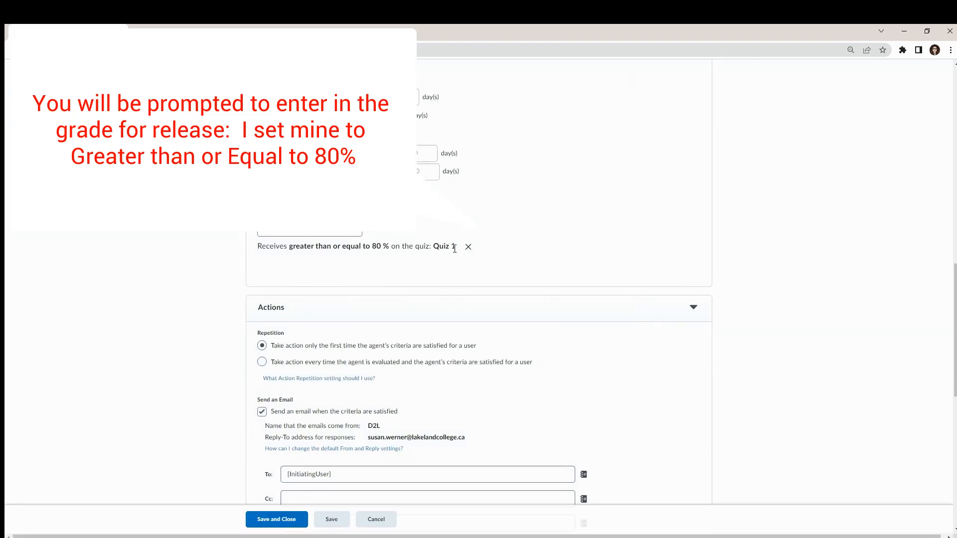
Step: Check the Quiz 1 release condition against the agent's description, review the email action settings, and save and close the agent
{"action": "left_click_drag", "start_coordinate": [257, 245], "coordinate": [456, 246]}
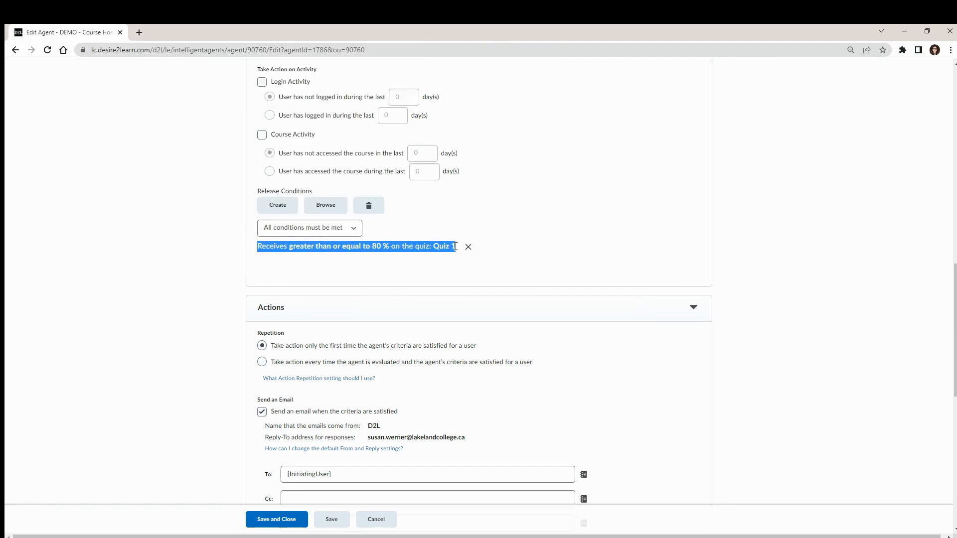
{"action": "scroll", "coordinate": [389, 234], "scroll_direction": "up", "scroll_amount": 14}
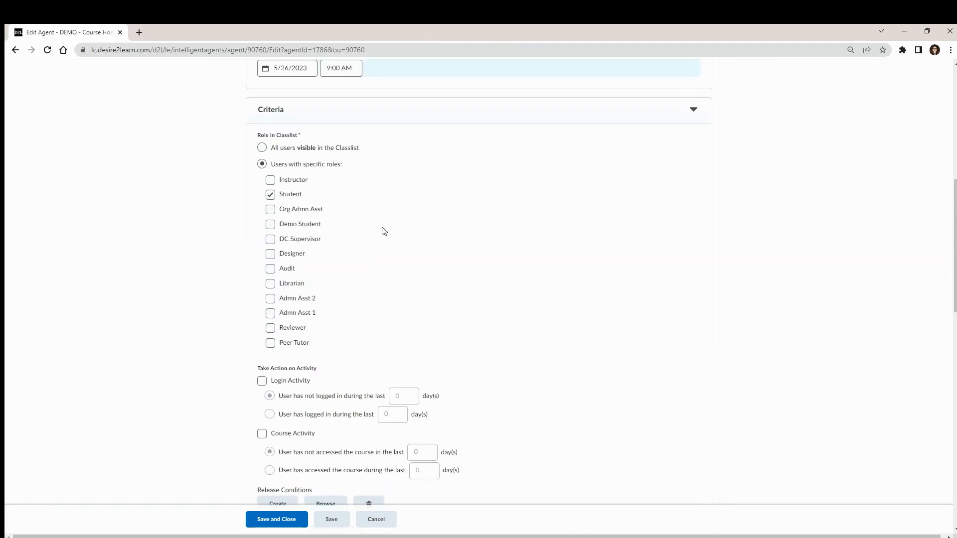
{"action": "left_click", "coordinate": [268, 243]}
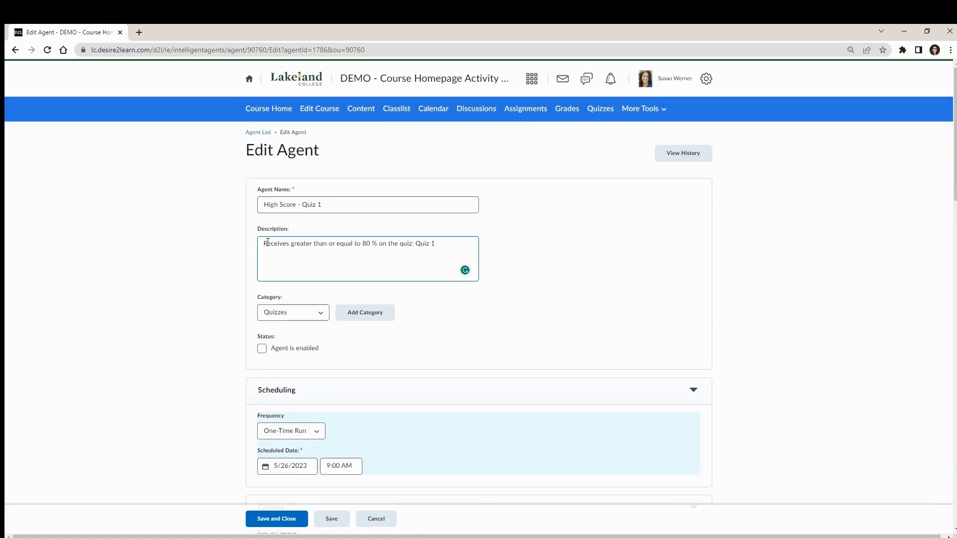
{"action": "scroll", "coordinate": [358, 252], "scroll_direction": "down", "scroll_amount": 7}
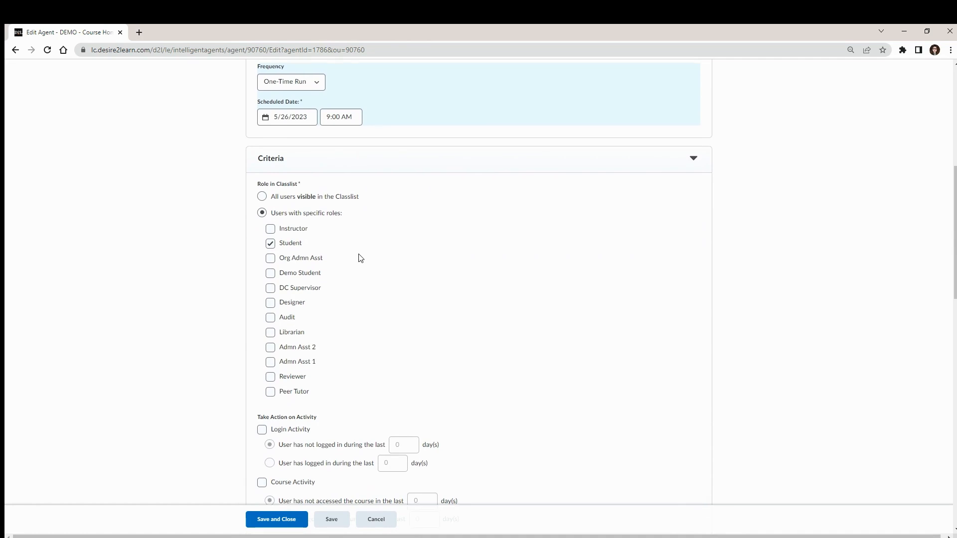
{"action": "scroll", "coordinate": [359, 257], "scroll_direction": "down", "scroll_amount": 7}
{"action": "scroll", "coordinate": [360, 257], "scroll_direction": "down", "scroll_amount": 3}
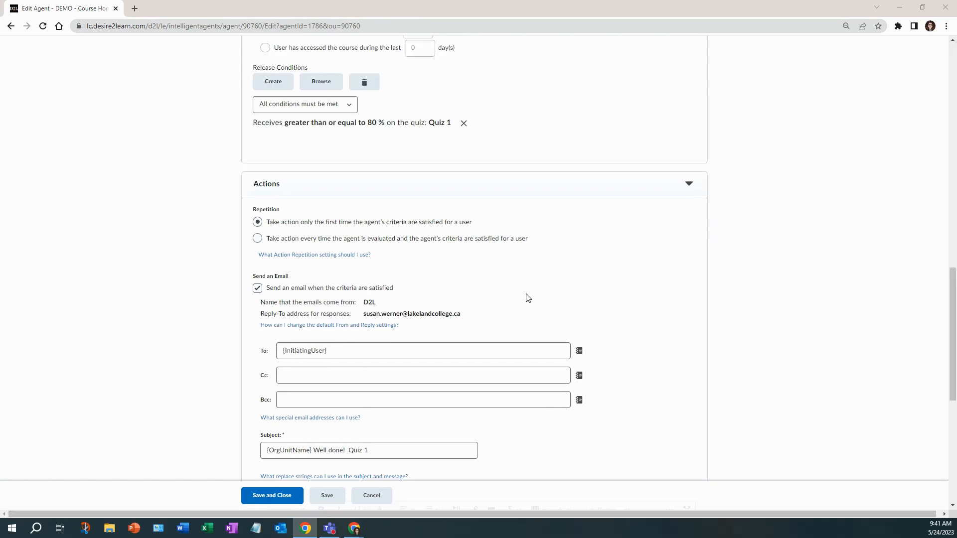
{"action": "left_click", "coordinate": [410, 332]}
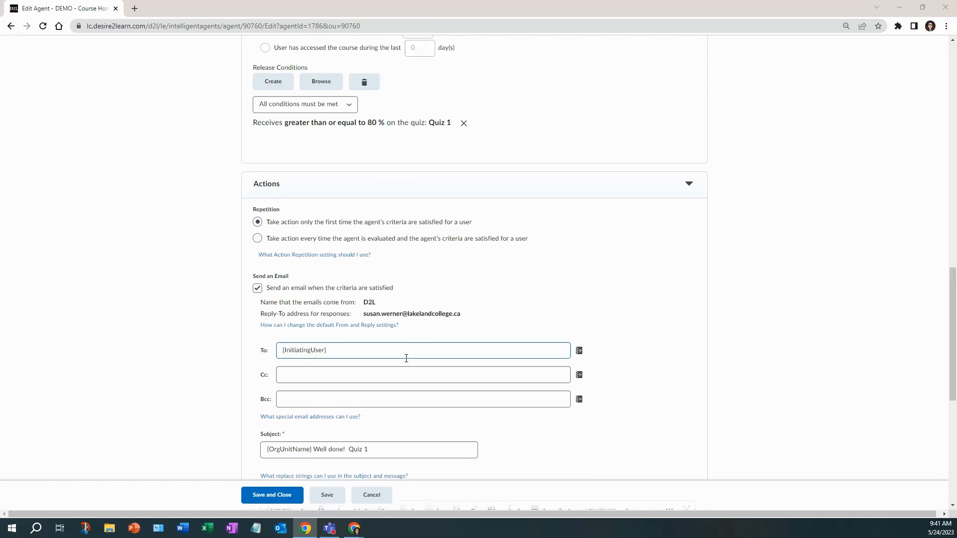
{"action": "left_click", "coordinate": [288, 499]}
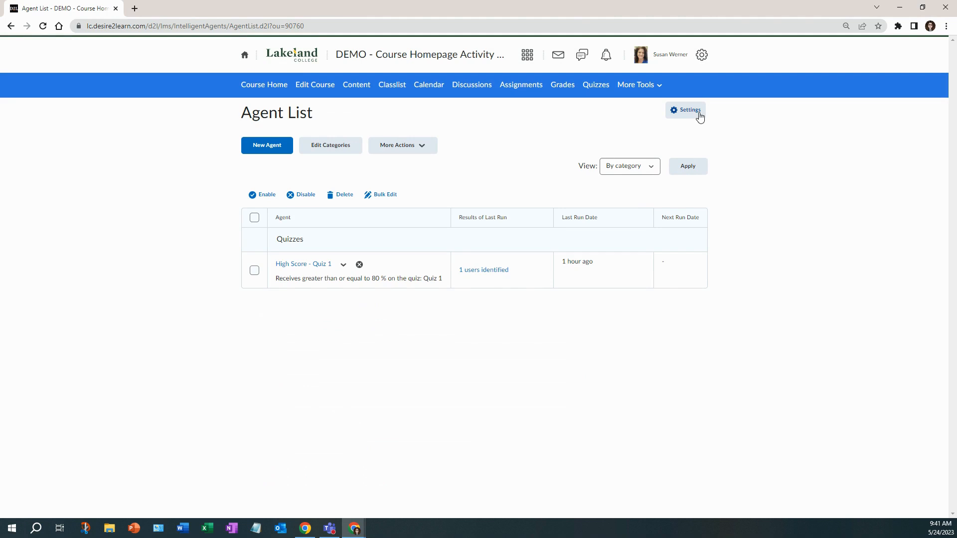
Step: Examine the custom Reply-To address in the Intelligent Agents settings and leave without saving
{"action": "left_click", "coordinate": [700, 117]}
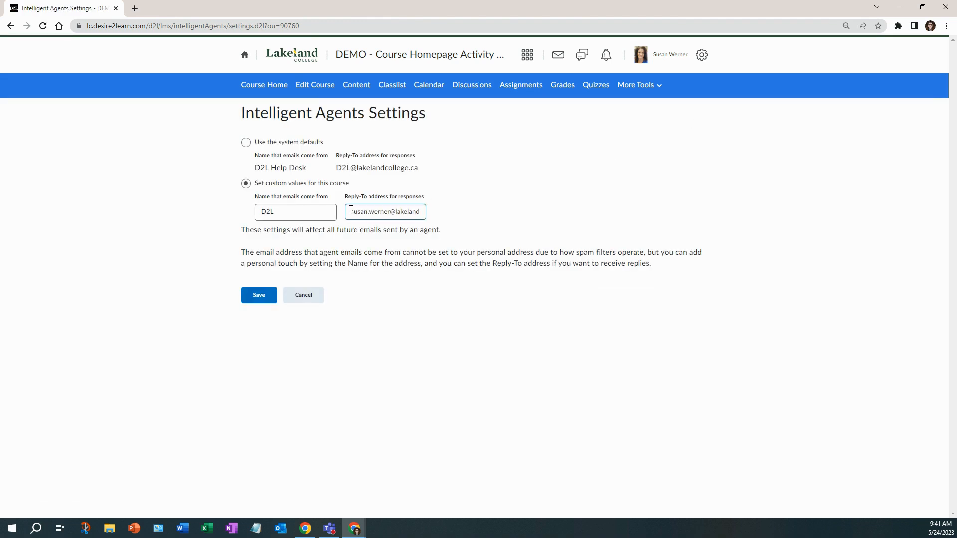
{"action": "left_click_drag", "start_coordinate": [353, 210], "coordinate": [406, 207]}
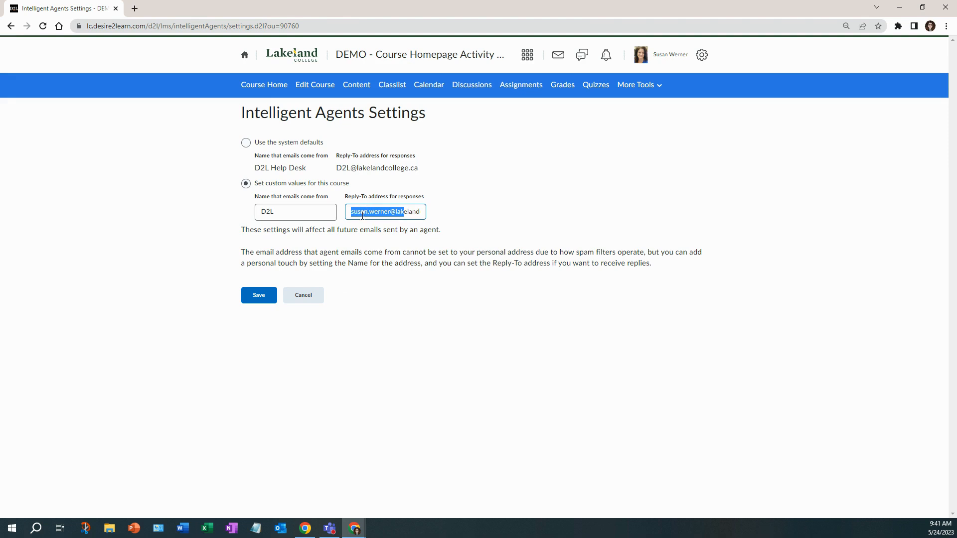
{"action": "left_click", "coordinate": [302, 295]}
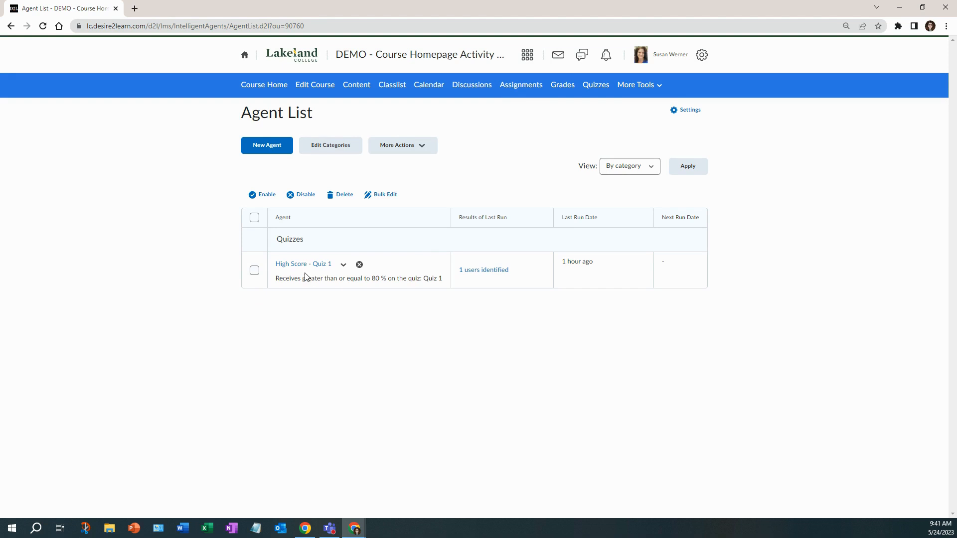
Step: Reopen the High Score - Quiz 1 agent and examine the repetition option that takes action only the first time the criteria are satisfied
{"action": "left_click", "coordinate": [309, 271]}
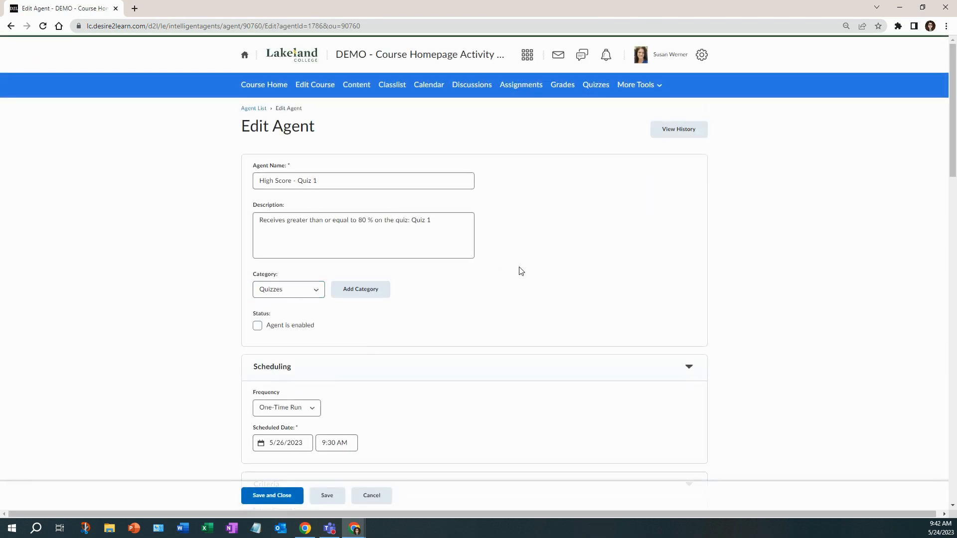
{"action": "scroll", "coordinate": [284, 100], "scroll_direction": "down", "scroll_amount": 15}
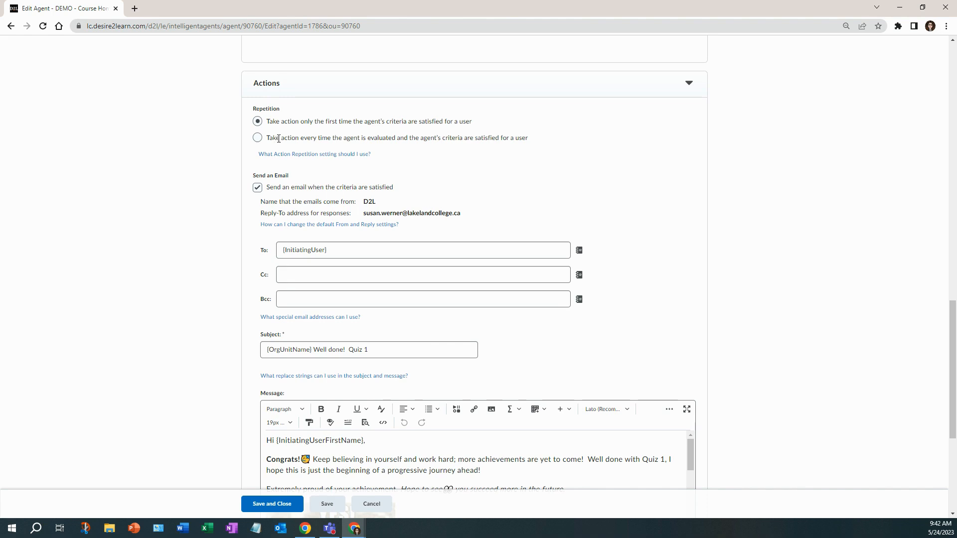
{"action": "left_click_drag", "start_coordinate": [267, 121], "coordinate": [477, 121]}
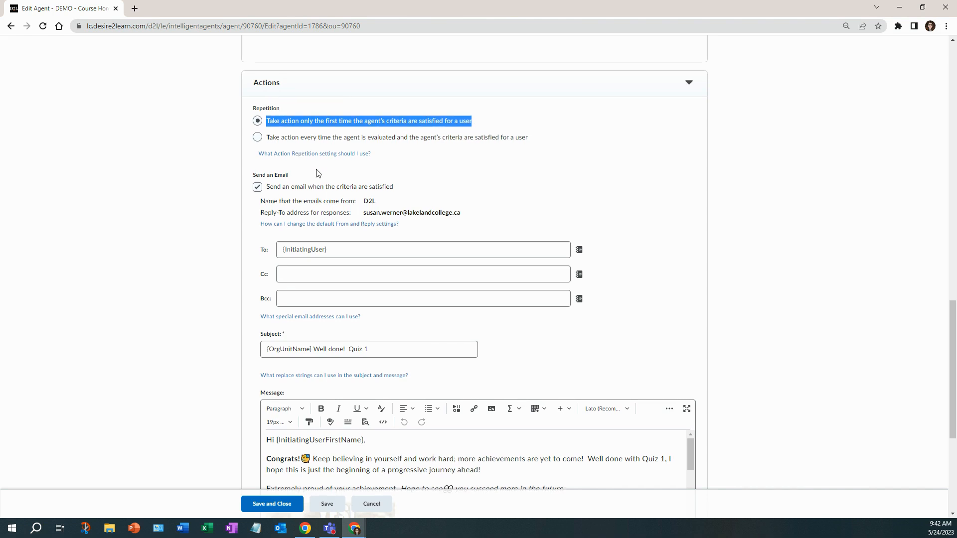
{"action": "scroll", "coordinate": [275, 119], "scroll_direction": "down", "scroll_amount": 2}
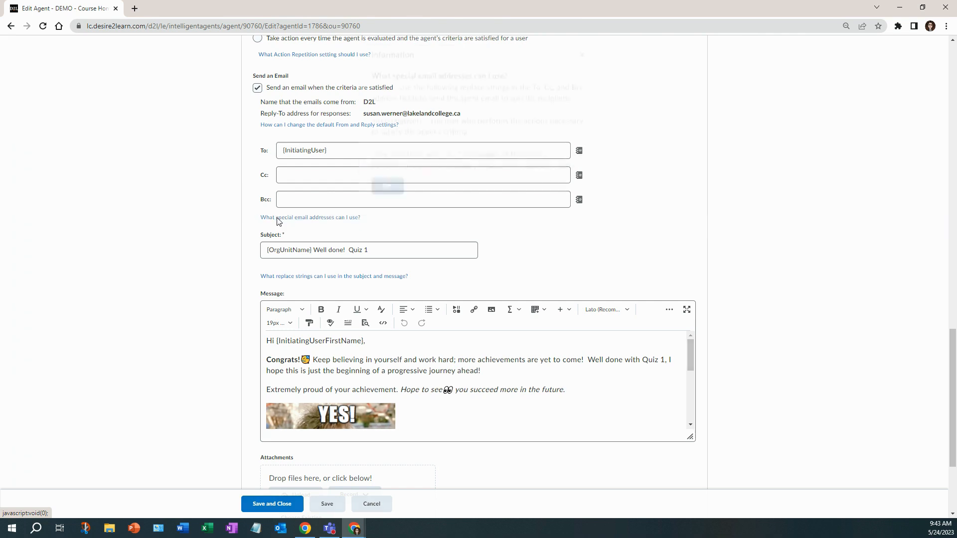
Step: Read the help on special email addresses and compare the {InitiatingUser} string with the agent's To field
{"action": "left_click", "coordinate": [278, 220]}
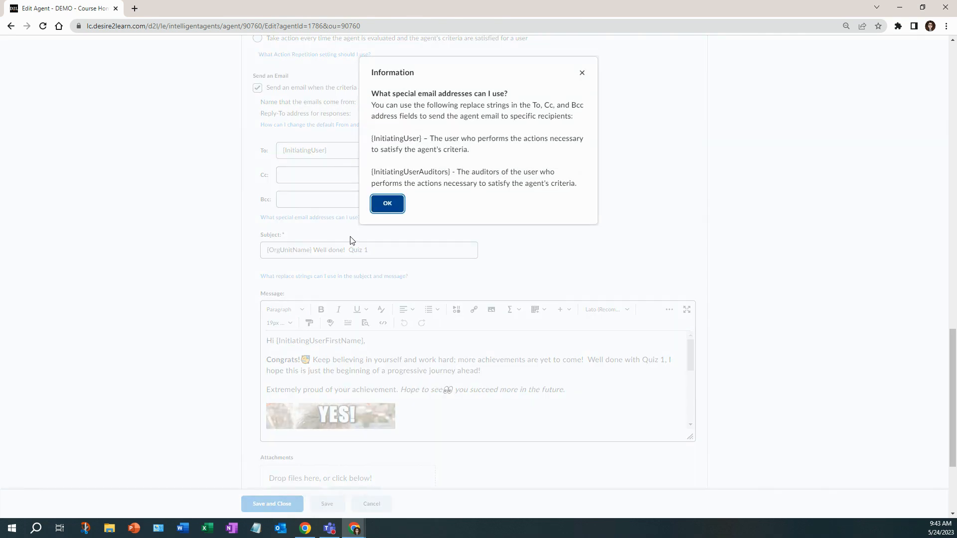
{"action": "left_click", "coordinate": [422, 138]}
{"action": "left_click_drag", "start_coordinate": [421, 138], "coordinate": [369, 142]}
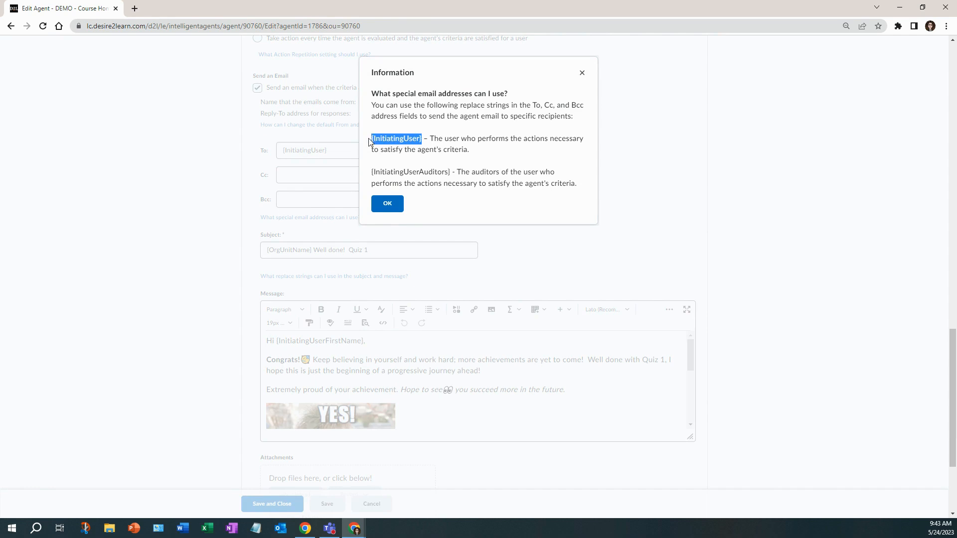
{"action": "right_click", "coordinate": [393, 138]}
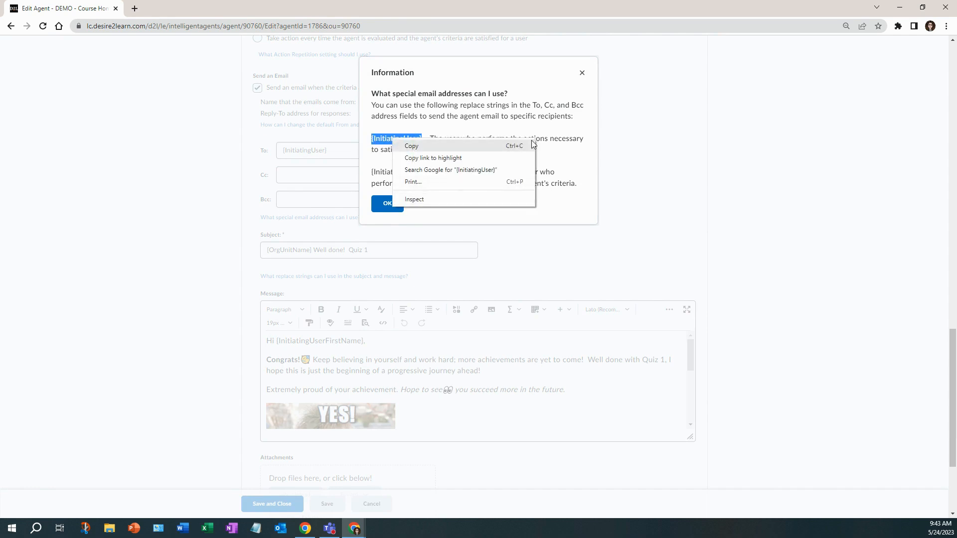
{"action": "left_click", "coordinate": [581, 73]}
{"action": "left_click_drag", "start_coordinate": [328, 151], "coordinate": [283, 152]}
{"action": "left_click", "coordinate": [370, 152]}
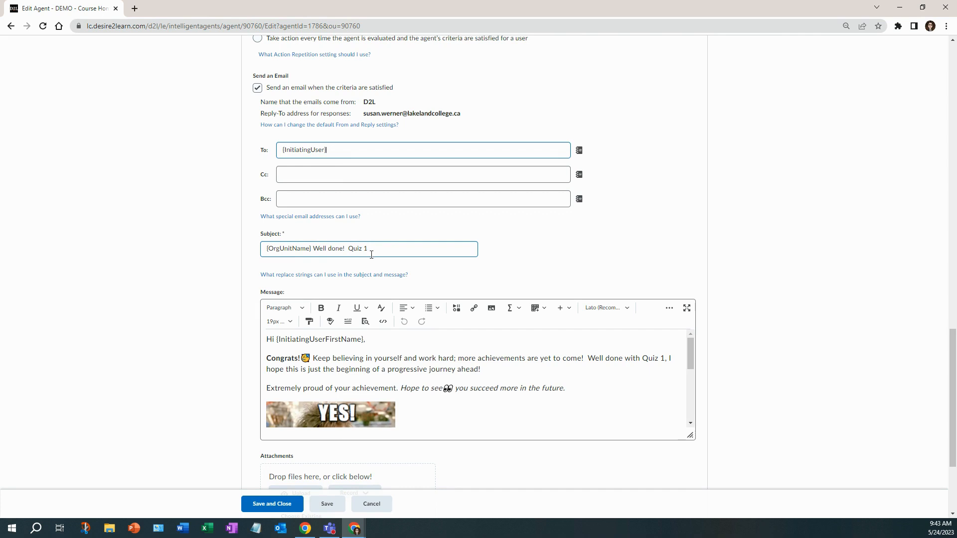
Step: Read the help on replace strings for the subject and message, and check the {OrgUnitName} string in the email subject
{"action": "left_click", "coordinate": [289, 281]}
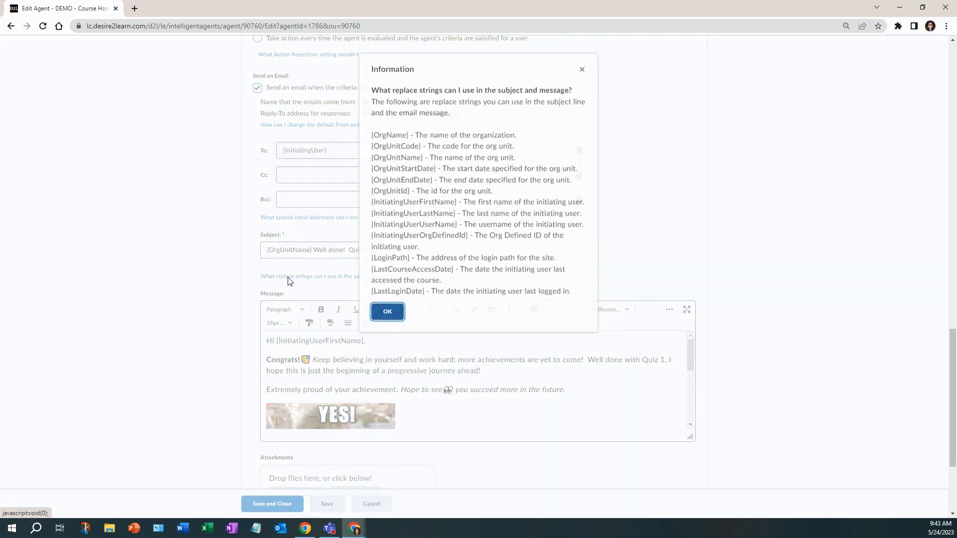
{"action": "left_click_drag", "start_coordinate": [429, 70], "coordinate": [486, 56]}
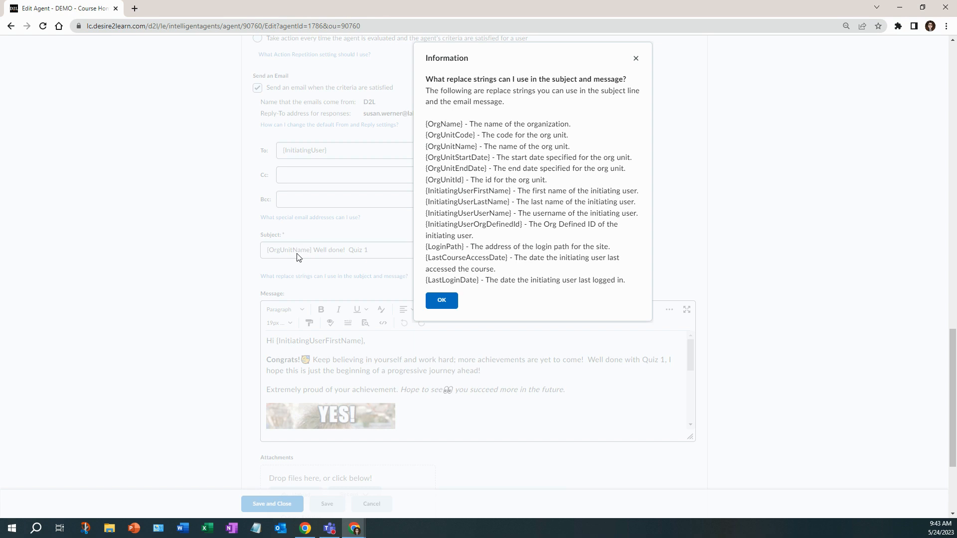
{"action": "left_click", "coordinate": [441, 300]}
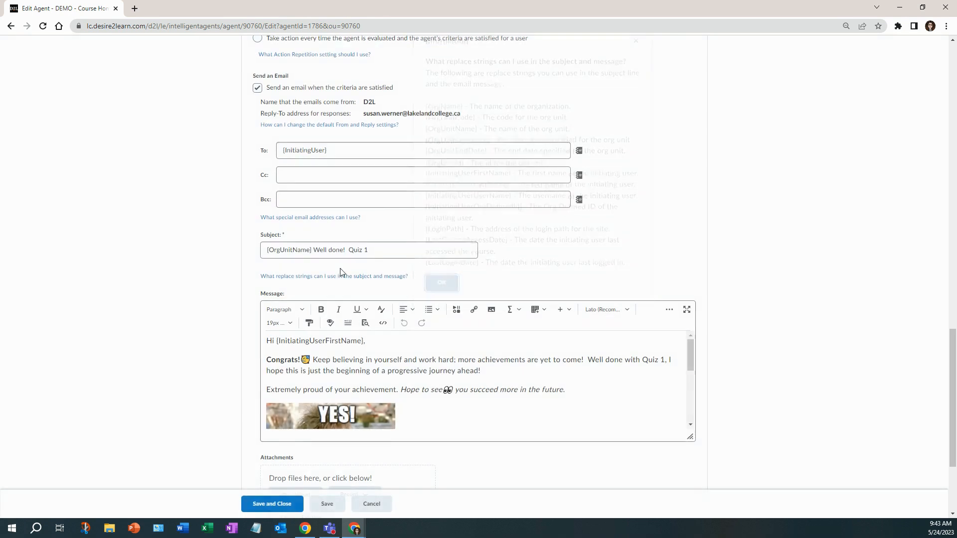
{"action": "left_click_drag", "start_coordinate": [313, 249], "coordinate": [259, 255]}
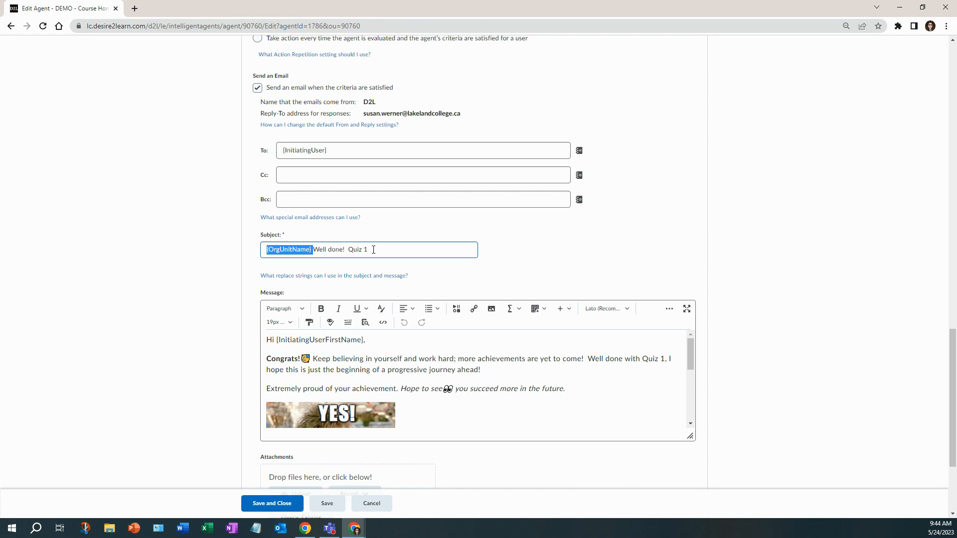
Step: Look through the email message and enlarge the message editor's height to show more of its content
{"action": "scroll", "coordinate": [373, 250], "scroll_direction": "down", "scroll_amount": 1}
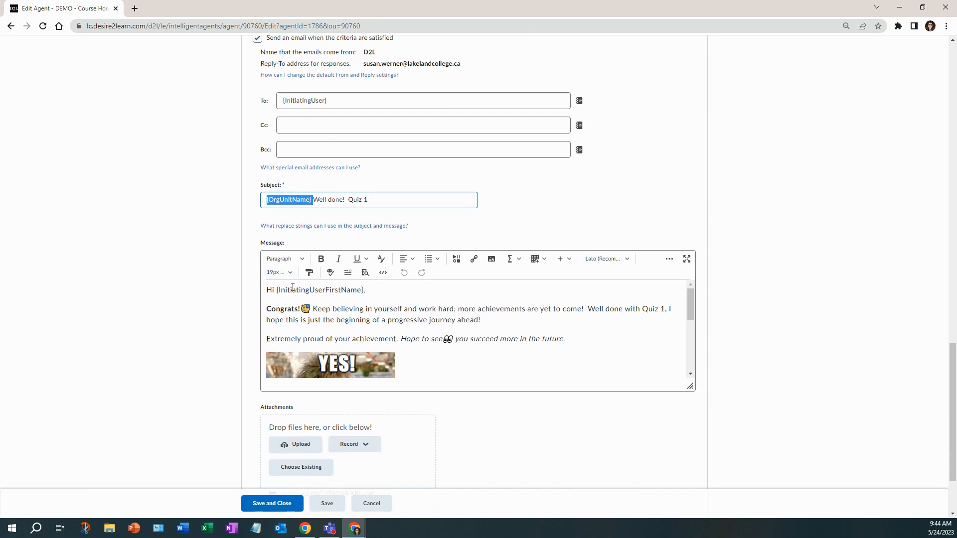
{"action": "scroll", "coordinate": [311, 294], "scroll_direction": "down", "scroll_amount": 1}
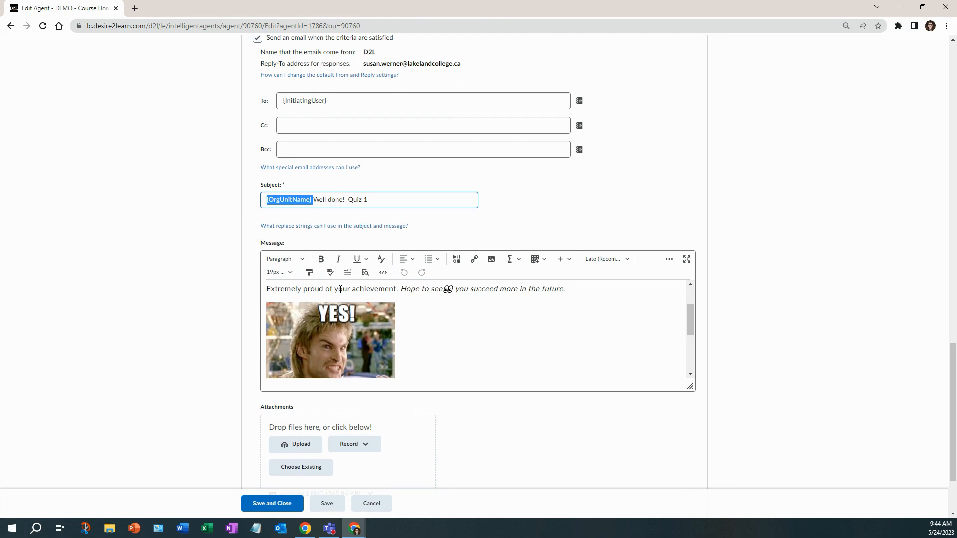
{"action": "scroll", "coordinate": [341, 289], "scroll_direction": "up", "scroll_amount": 1}
{"action": "left_click_drag", "start_coordinate": [688, 387], "coordinate": [681, 436]}
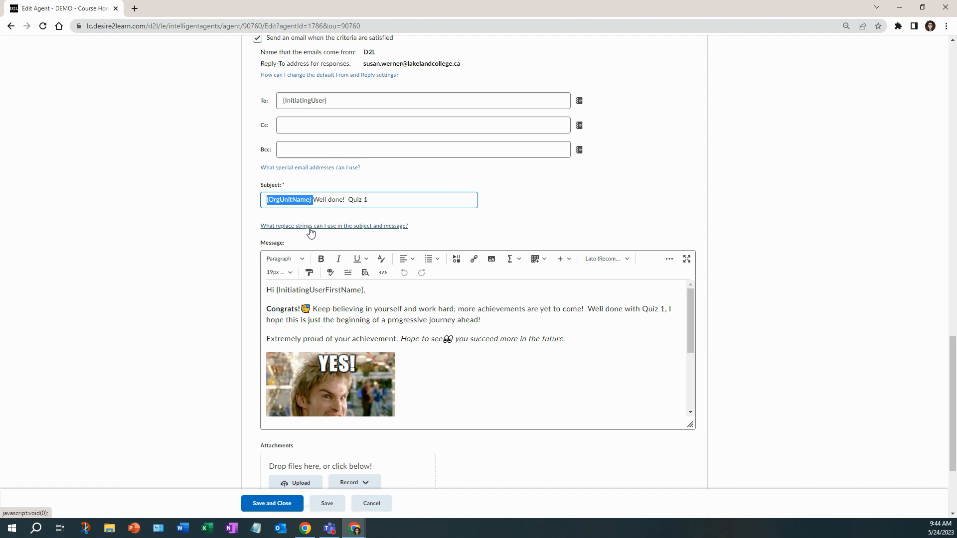
Step: Look up the {InitiatingUserFirstName} string used in the greeting in the replace strings help, and close the help
{"action": "left_click", "coordinate": [312, 227]}
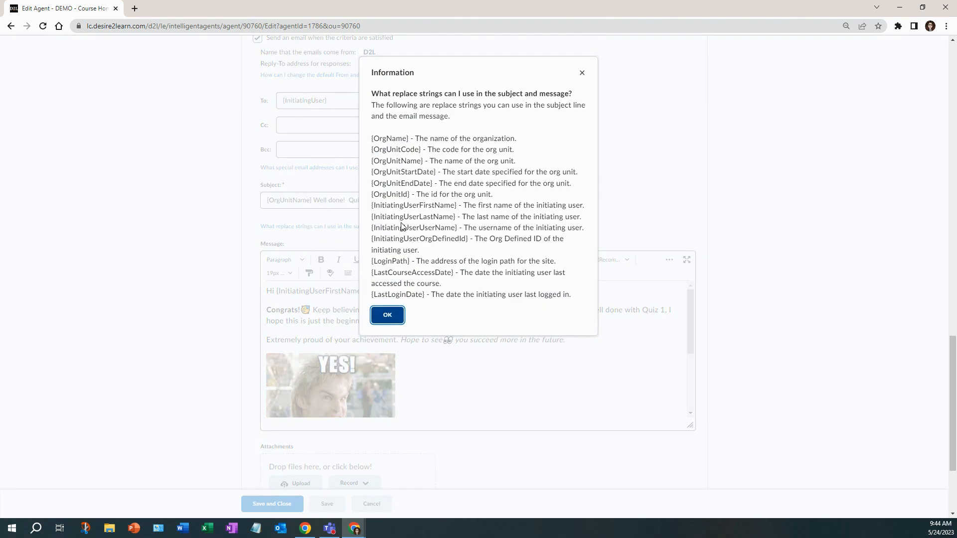
{"action": "left_click_drag", "start_coordinate": [372, 209], "coordinate": [457, 206]}
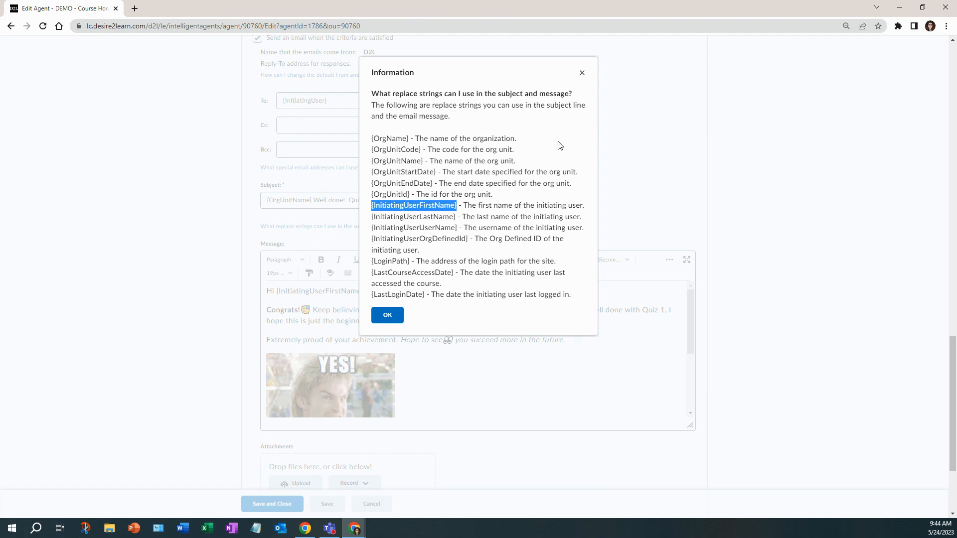
{"action": "left_click", "coordinate": [582, 72]}
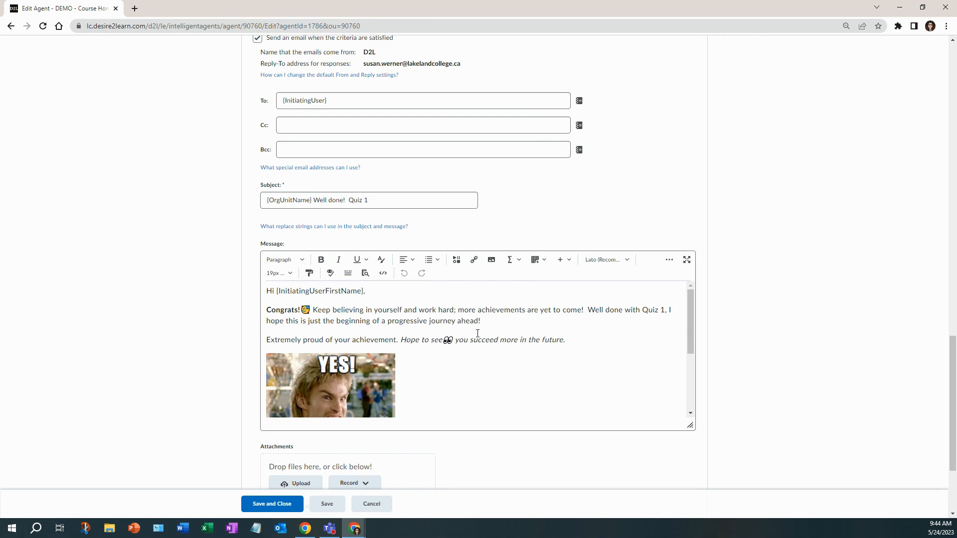
Step: View the emoji choices available for the email message without inserting one
{"action": "left_click", "coordinate": [570, 260]}
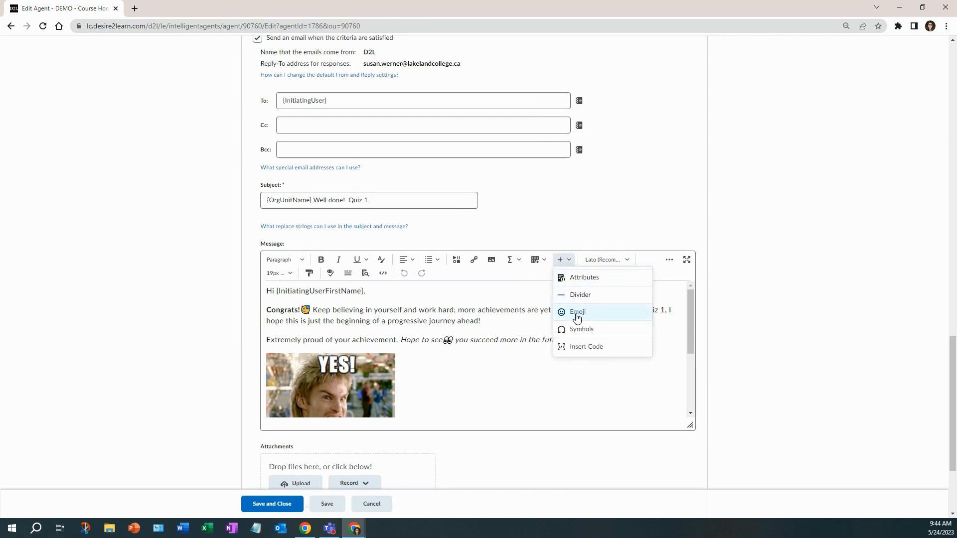
{"action": "key", "text": "Return"}
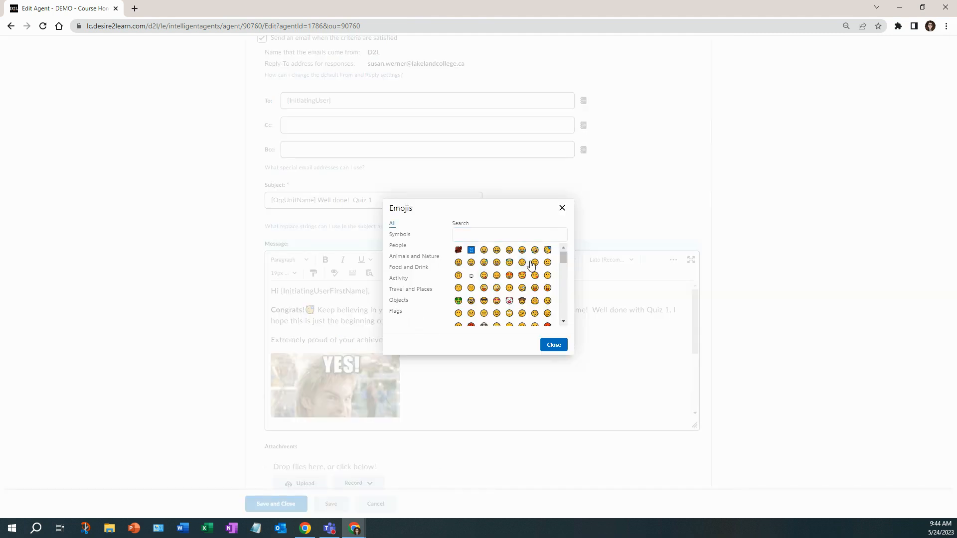
{"action": "left_click", "coordinate": [562, 208]}
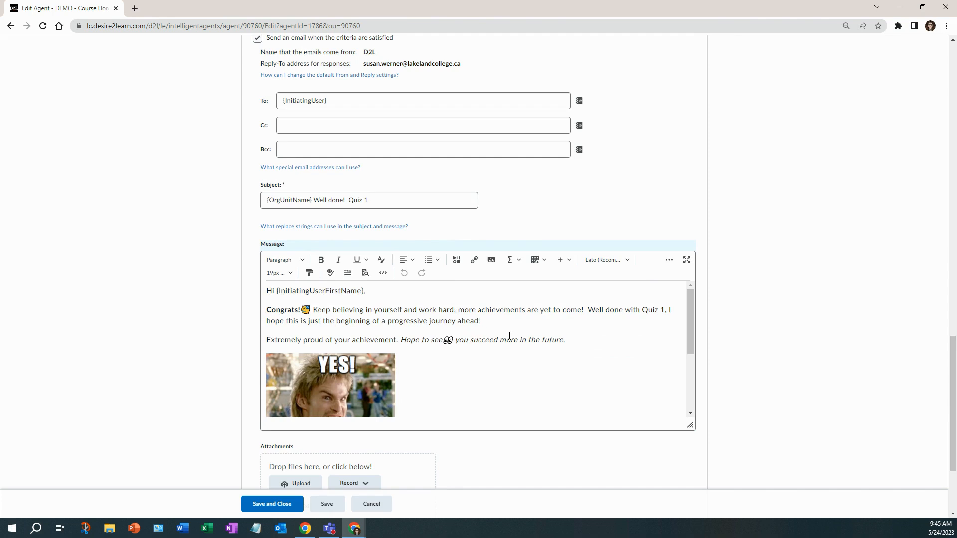
Step: Review the rest of the email message down to the instructor signature, along with the attachment and email format settings
{"action": "scroll", "coordinate": [509, 336], "scroll_direction": "down", "scroll_amount": 1}
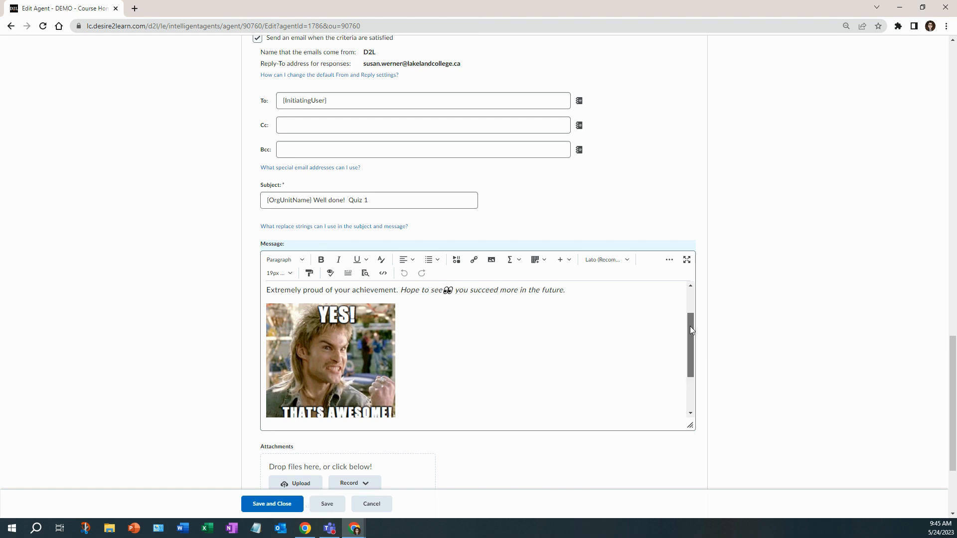
{"action": "left_click_drag", "start_coordinate": [690, 326], "coordinate": [690, 360]}
{"action": "left_click_drag", "start_coordinate": [329, 379], "coordinate": [250, 381]}
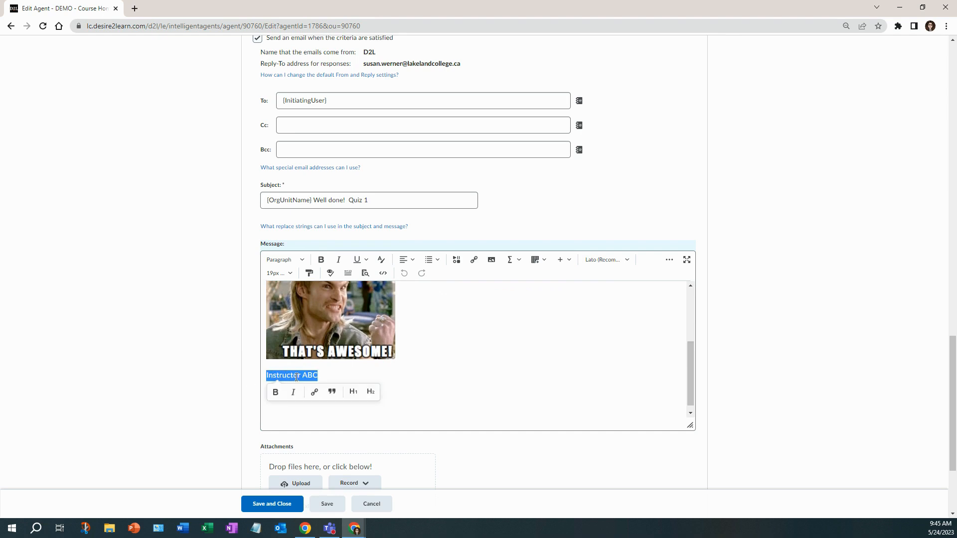
{"action": "scroll", "coordinate": [687, 396], "scroll_direction": "down", "scroll_amount": 1}
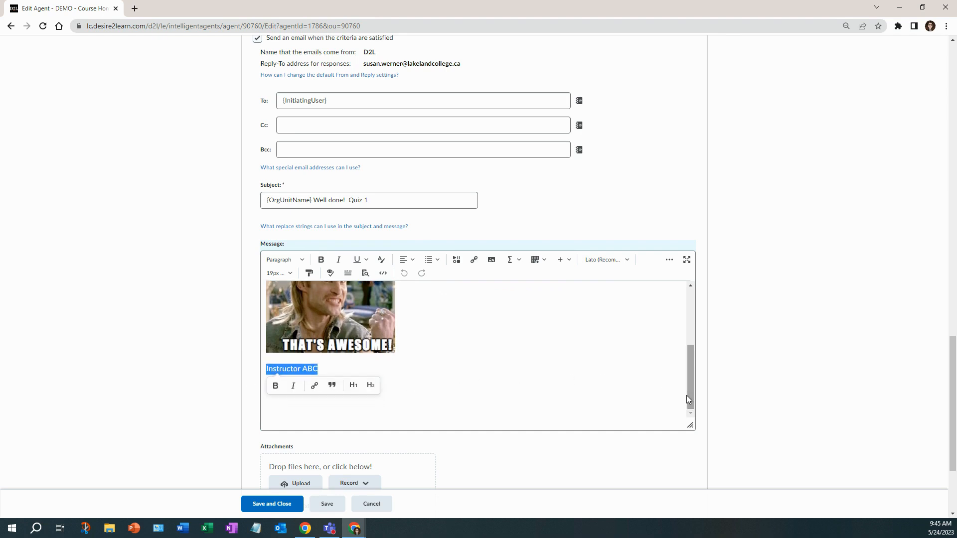
{"action": "scroll", "coordinate": [461, 434], "scroll_direction": "down", "scroll_amount": 3}
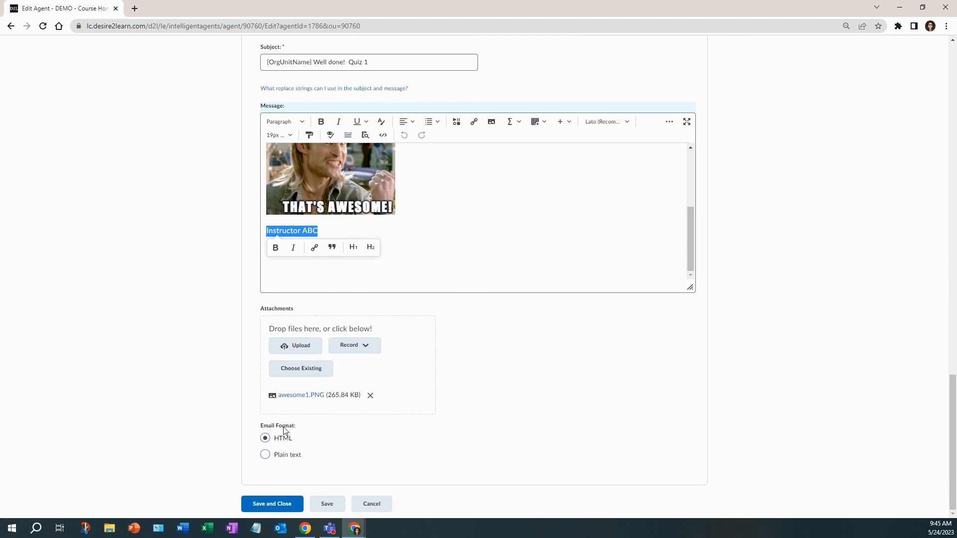
Step: Enable the High Score - Quiz 1 agent, and save and close it
{"action": "scroll", "coordinate": [410, 414], "scroll_direction": "up", "scroll_amount": 10}
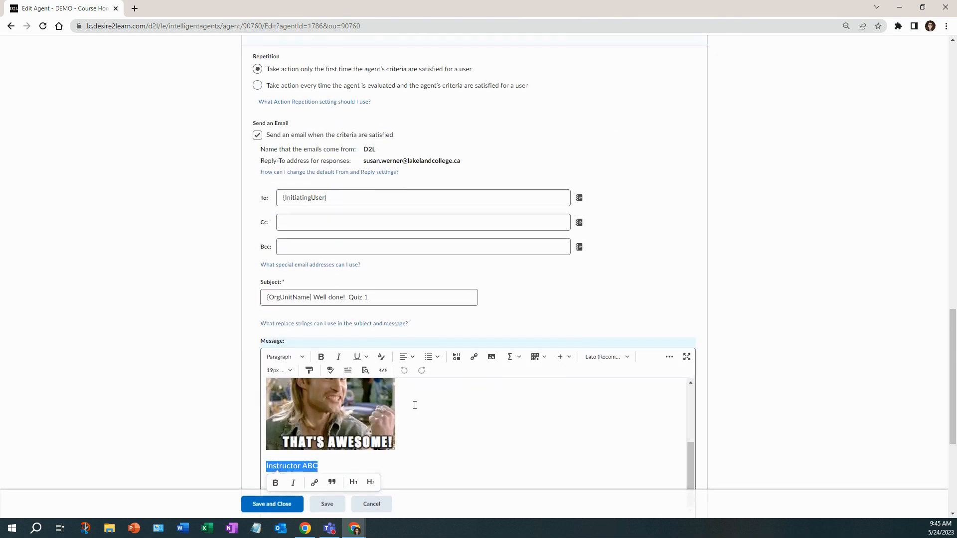
{"action": "scroll", "coordinate": [445, 390], "scroll_direction": "up", "scroll_amount": 14}
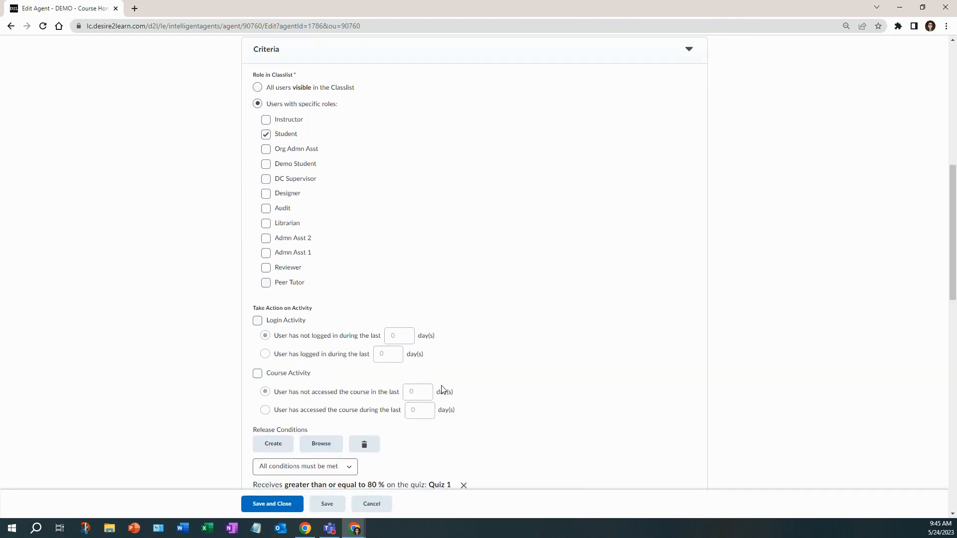
{"action": "scroll", "coordinate": [441, 390], "scroll_direction": "up", "scroll_amount": 2}
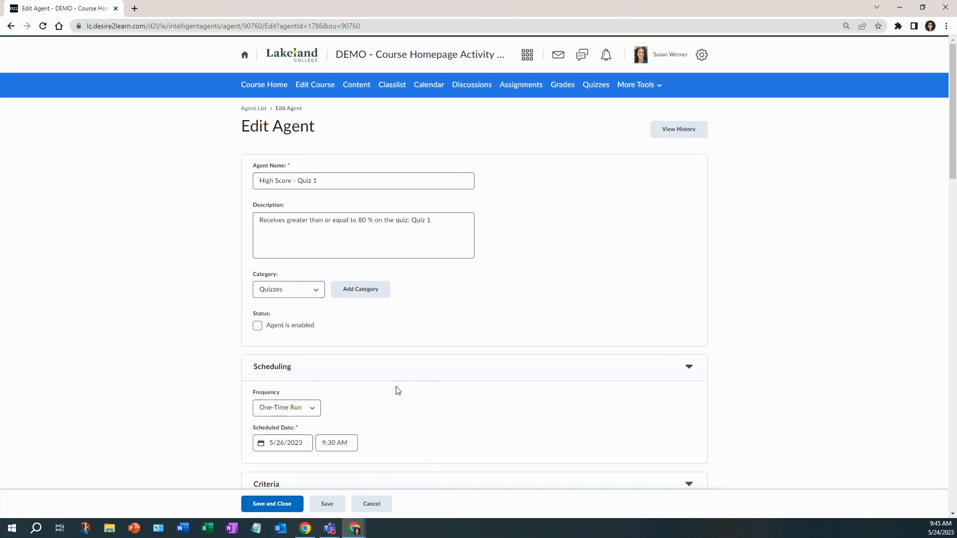
{"action": "left_click", "coordinate": [258, 327]}
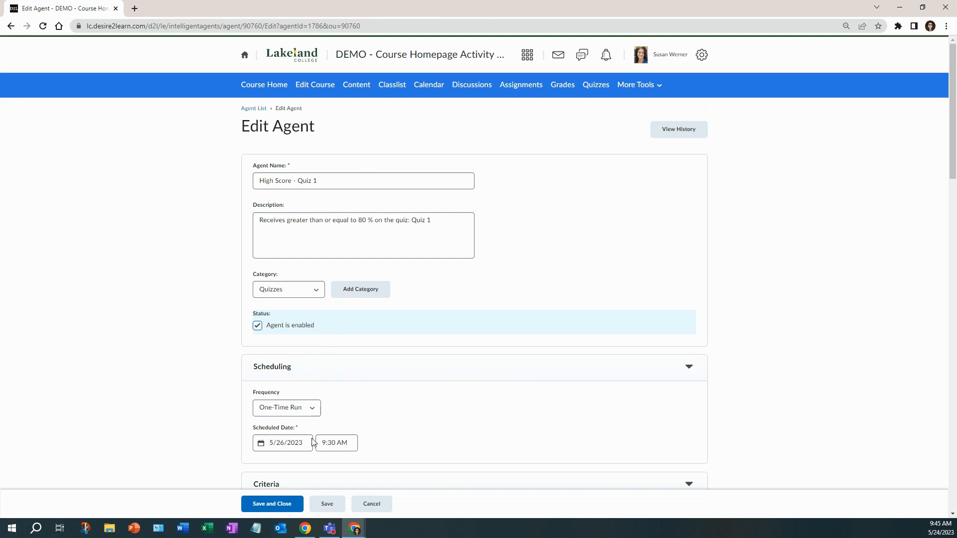
{"action": "left_click", "coordinate": [292, 505]}
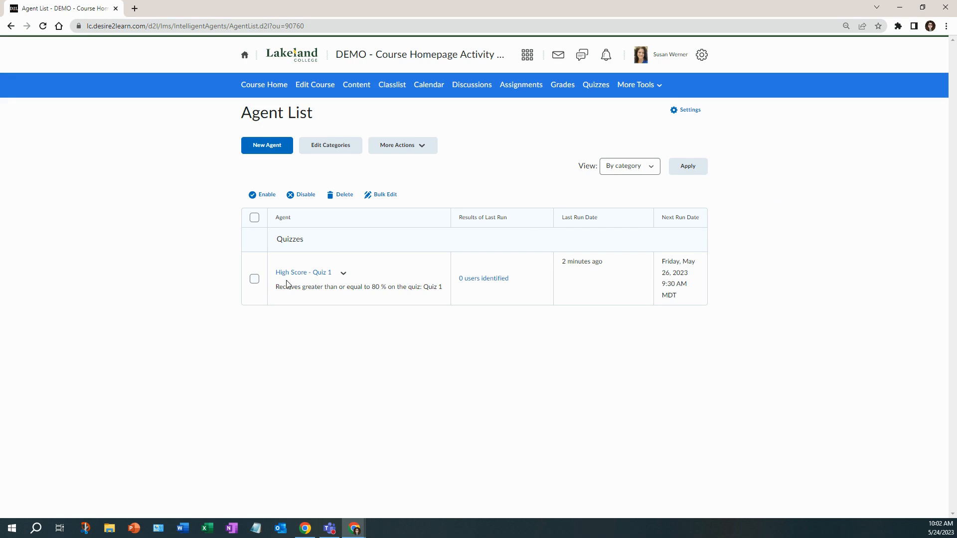
Step: Run the High Score - Quiz 1 agent now, confirm the run, and return to the agent list
{"action": "left_click", "coordinate": [343, 273]}
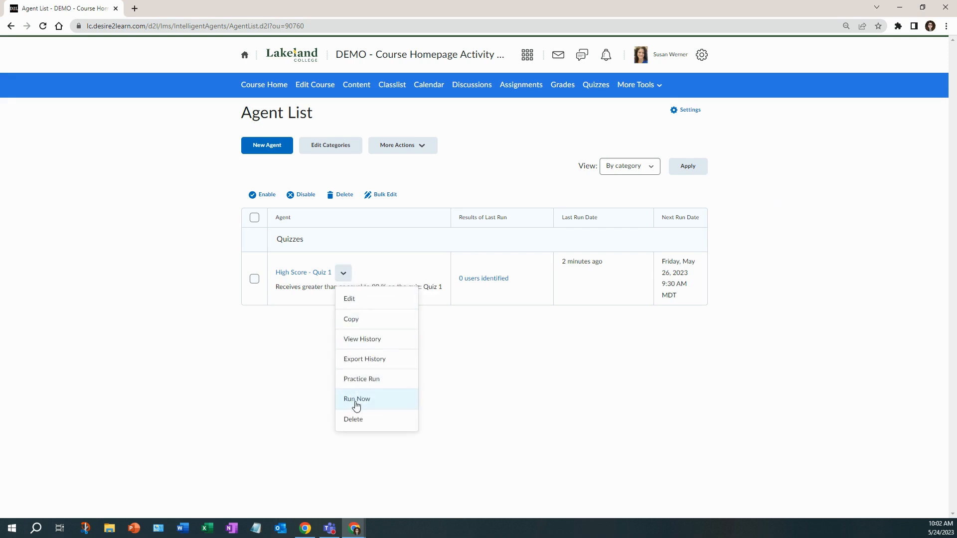
{"action": "left_click", "coordinate": [357, 399]}
{"action": "left_click", "coordinate": [417, 167]}
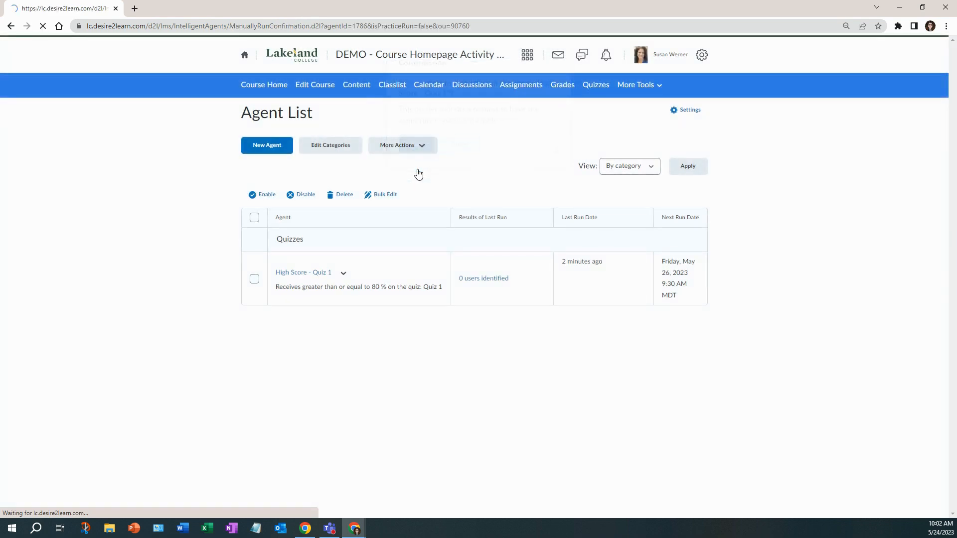
{"action": "left_click", "coordinate": [264, 225]}
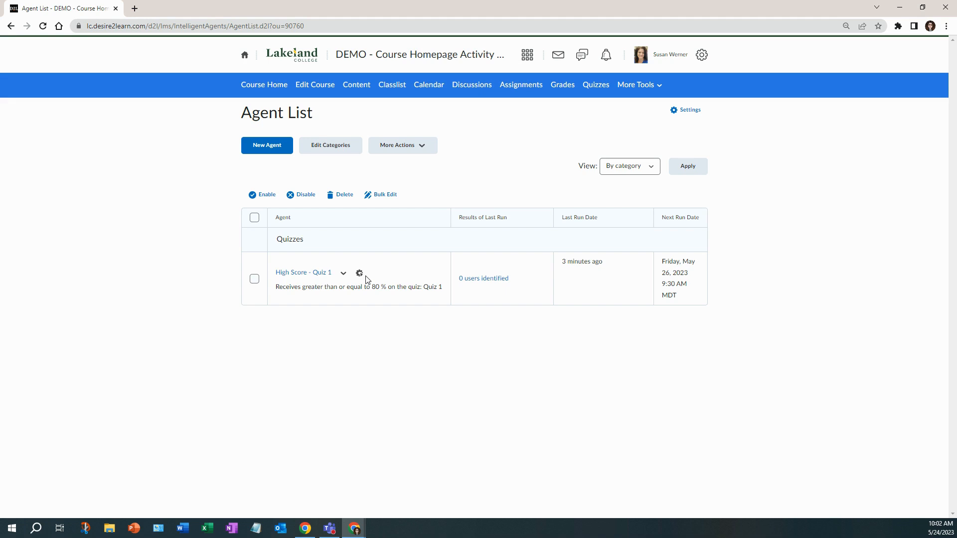
Step: Refresh the agent list, open the manual run's results, and view the email sent to the identified student
{"action": "left_click", "coordinate": [42, 26]}
{"action": "left_click", "coordinate": [483, 280]}
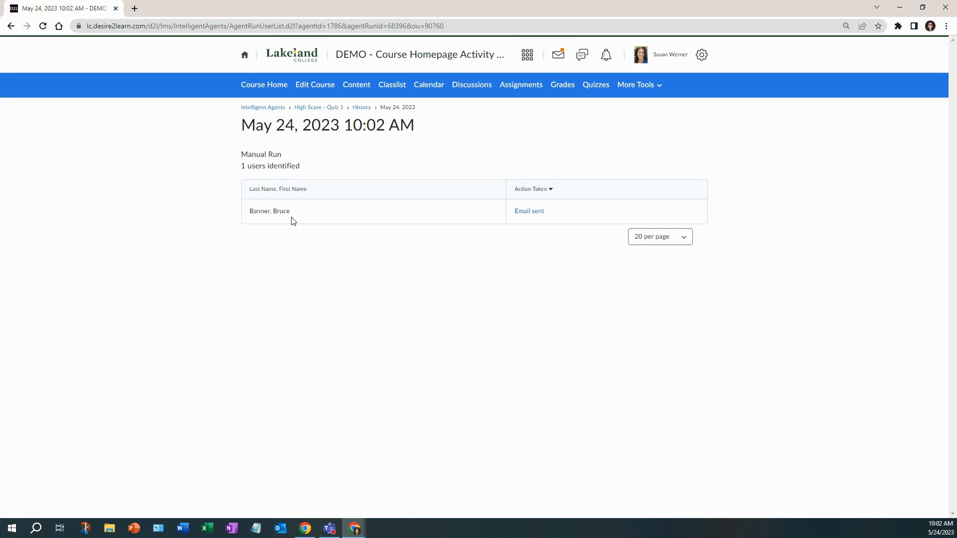
{"action": "left_click", "coordinate": [521, 213]}
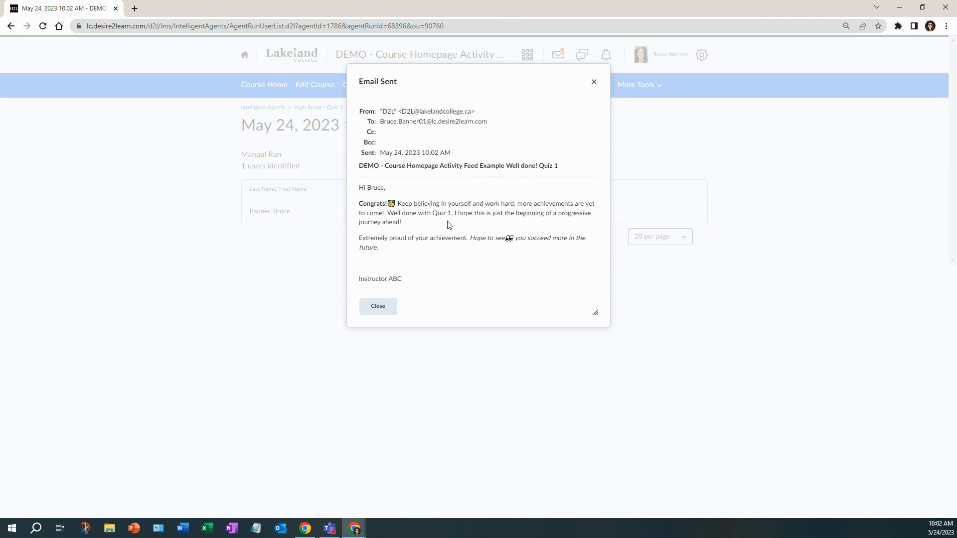
{"action": "left_click", "coordinate": [594, 81]}
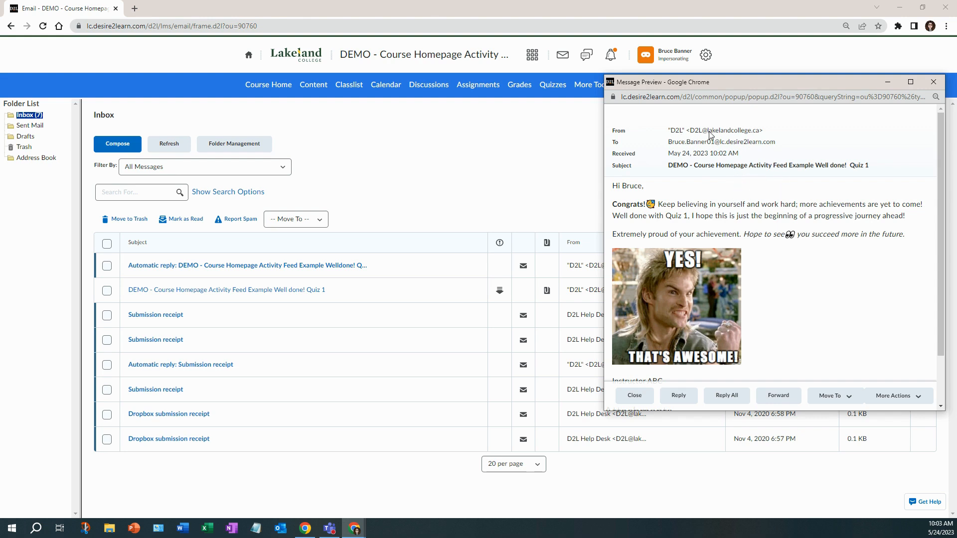
Step: Start a reply to the agent's Quiz 1 email from the student's inbox
{"action": "left_click", "coordinate": [678, 395]}
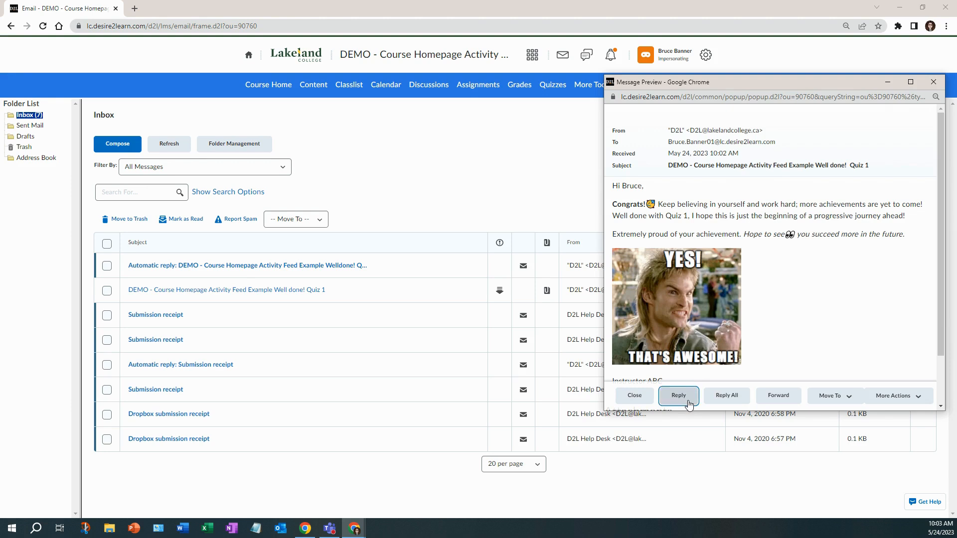